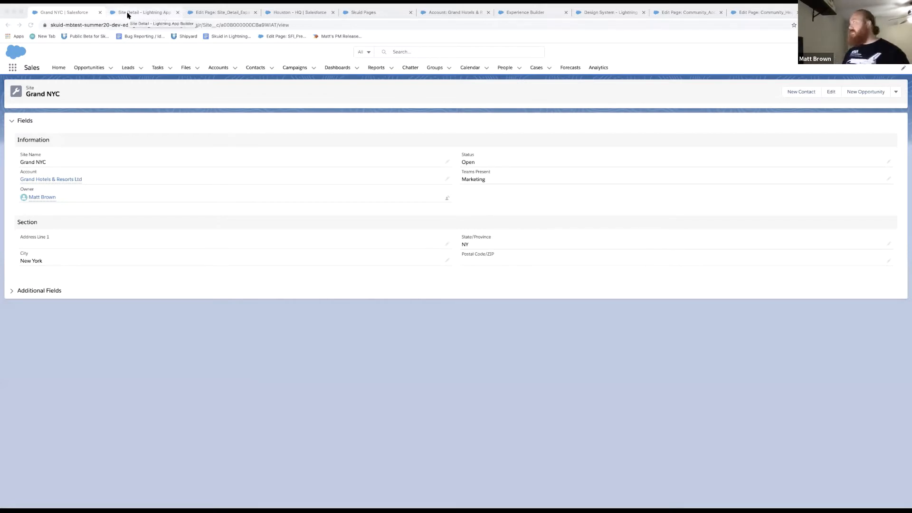
Open the Site Detail page in Lightning App Builder and look through its available components and fields.
click(128, 15)
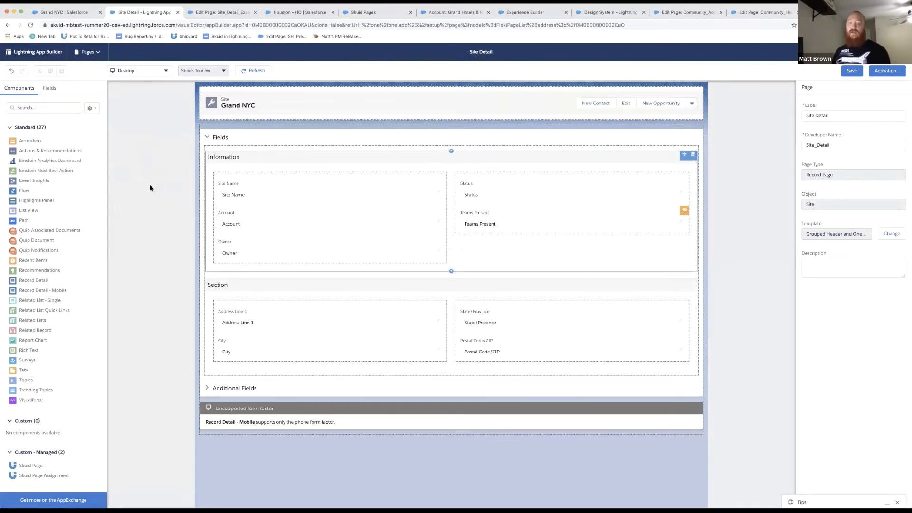
click(53, 90)
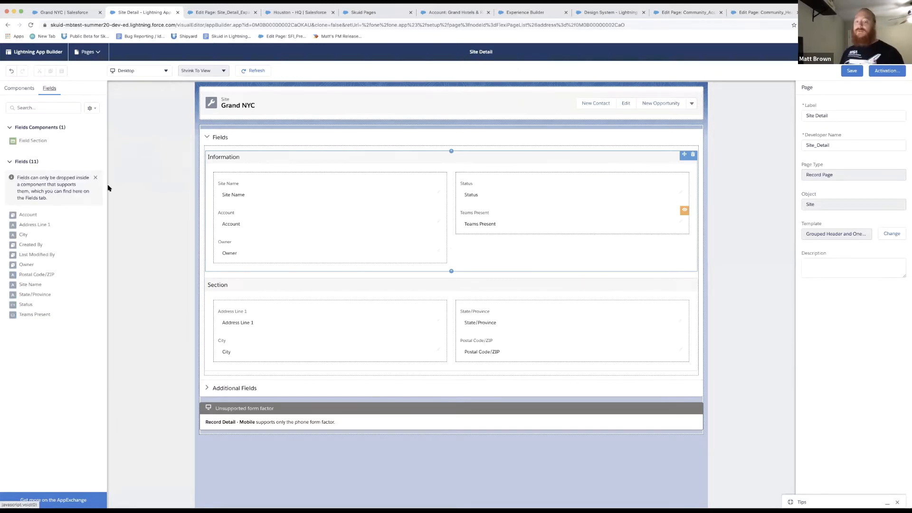
click(18, 94)
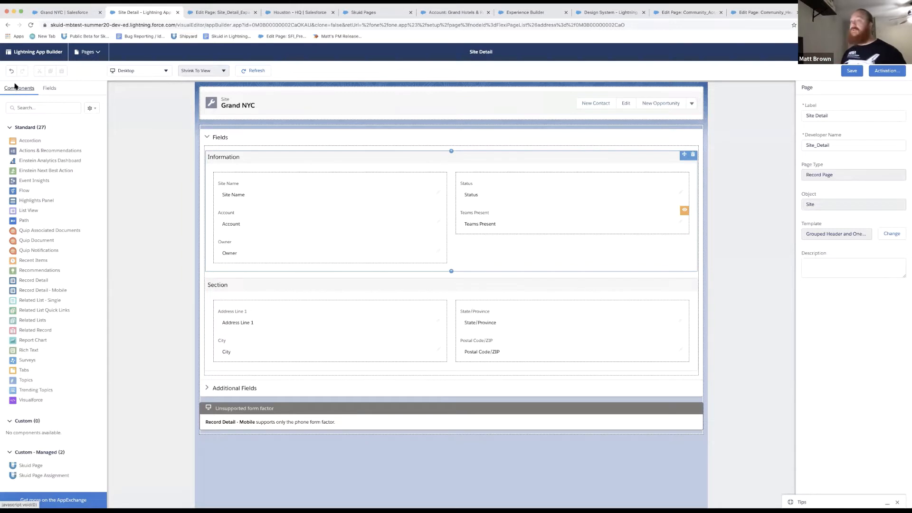
click(47, 90)
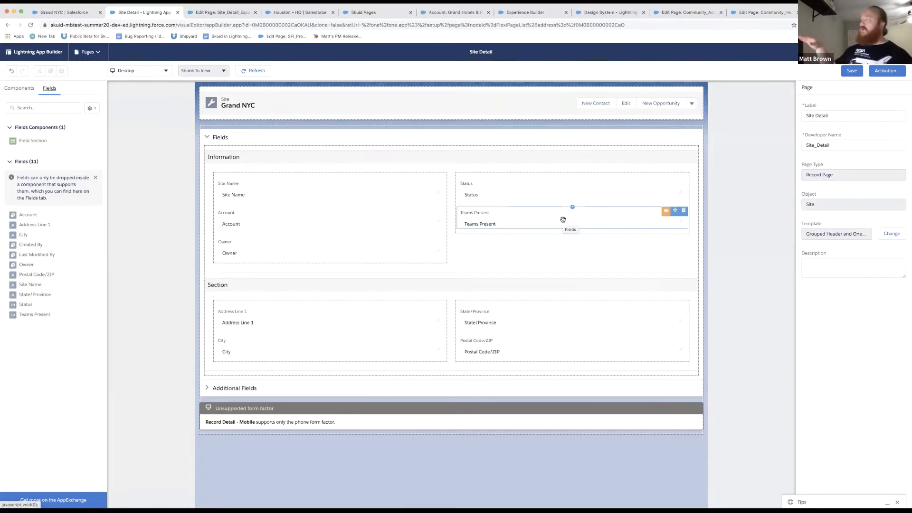
Compare the visibility filter settings of the Teams Present and Status fields on the Site Detail page.
click(529, 216)
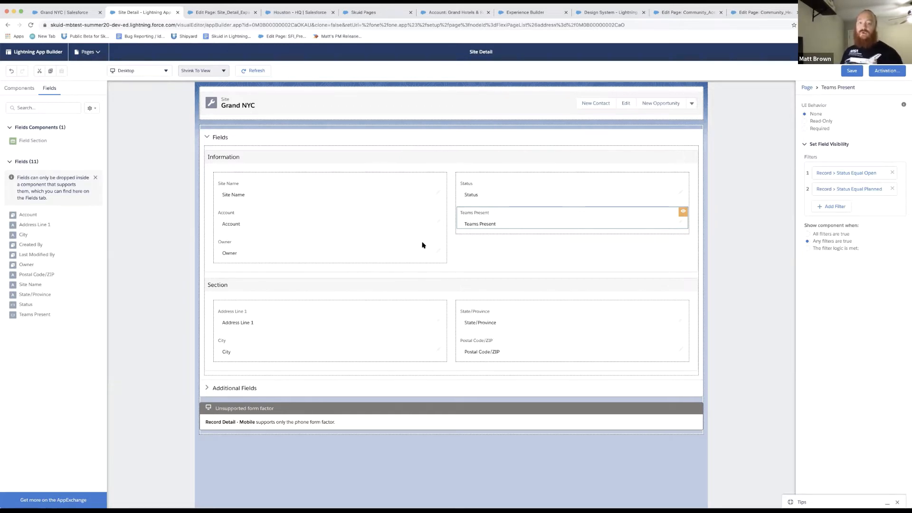
click(543, 190)
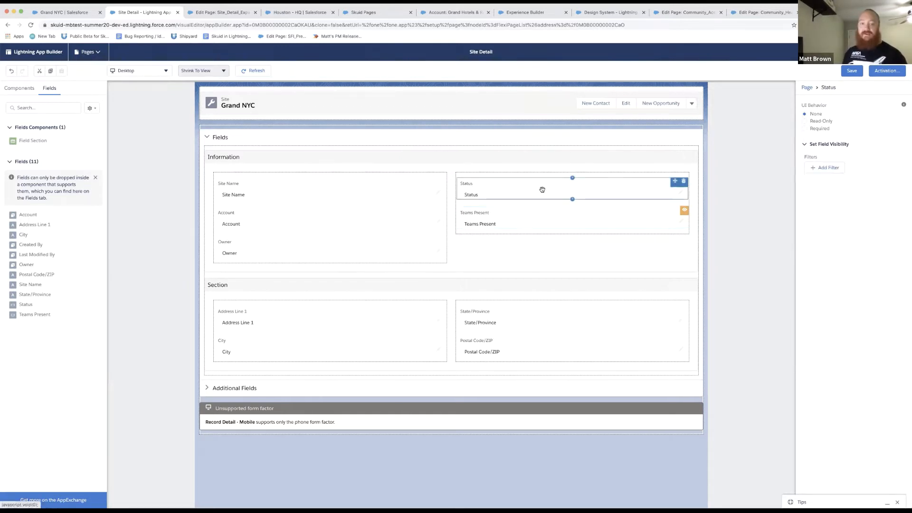
click(546, 220)
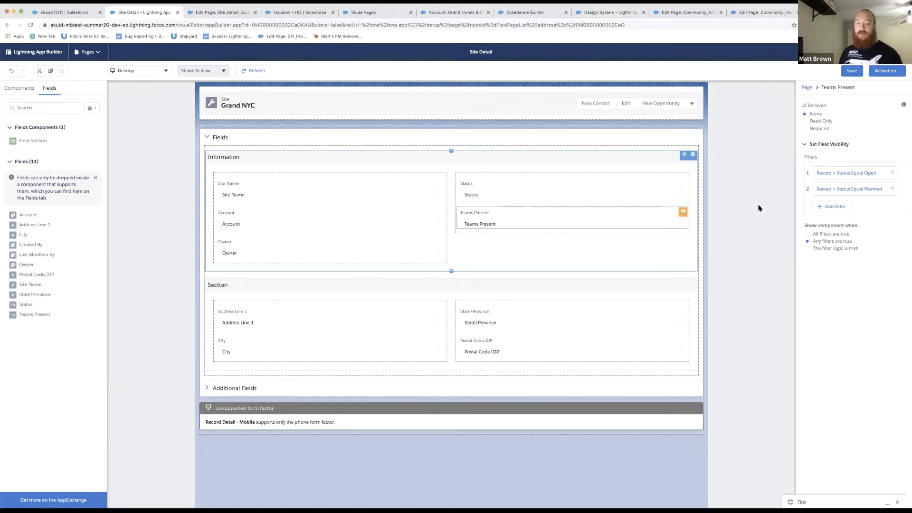
Try adding an advanced visibility filter to the Teams Present field and view its selectable field types.
click(830, 209)
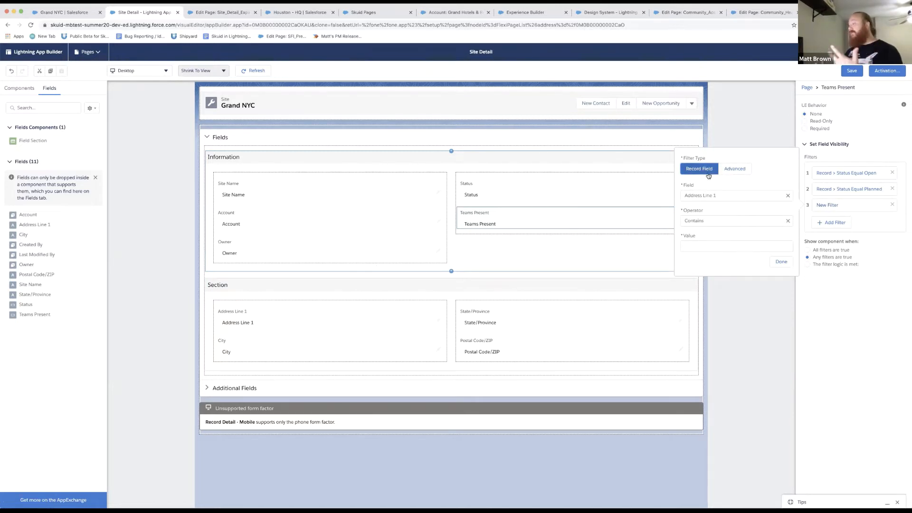
click(731, 169)
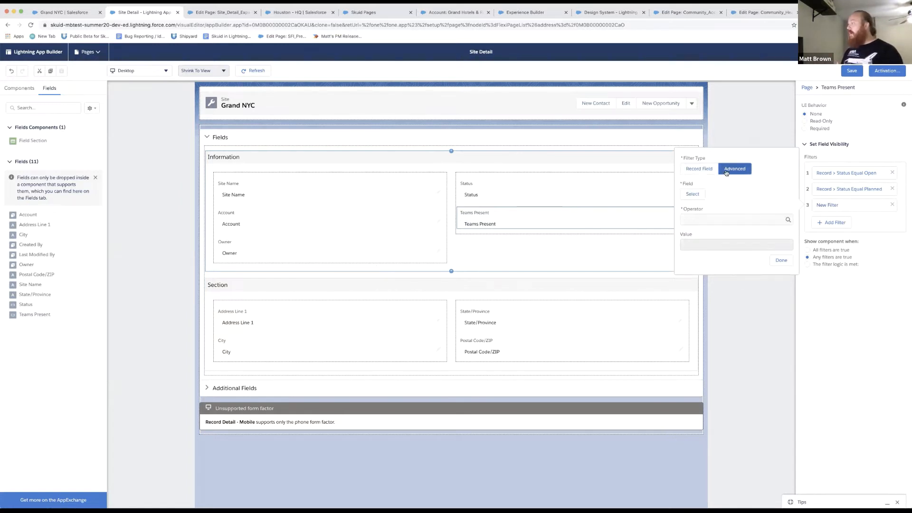
click(698, 194)
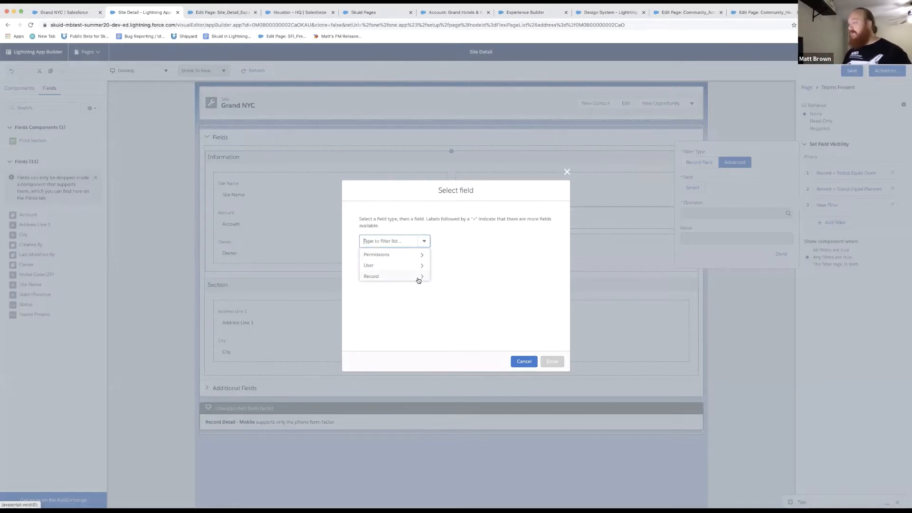
click(568, 172)
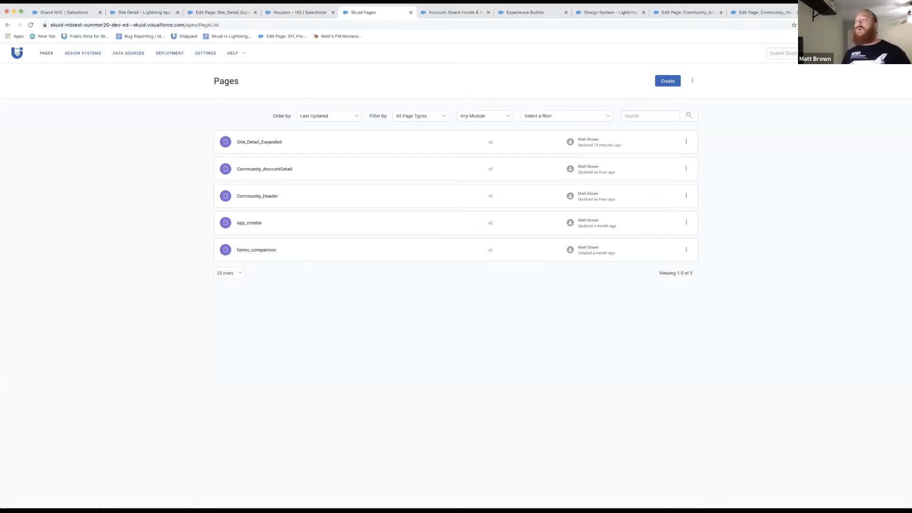
From the Grand NYC record, search the apps for "skuid" and view the Skuid app's page list in a separate browser tab.
click(128, 13)
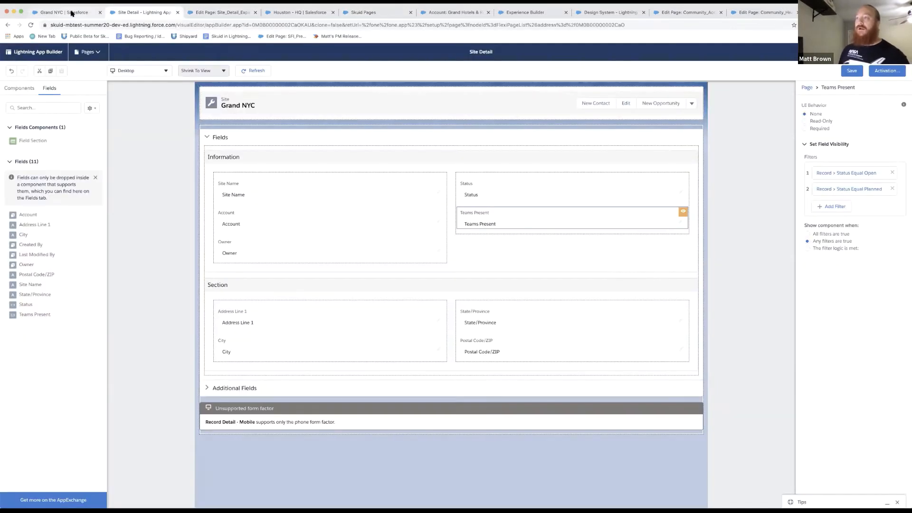
click(72, 13)
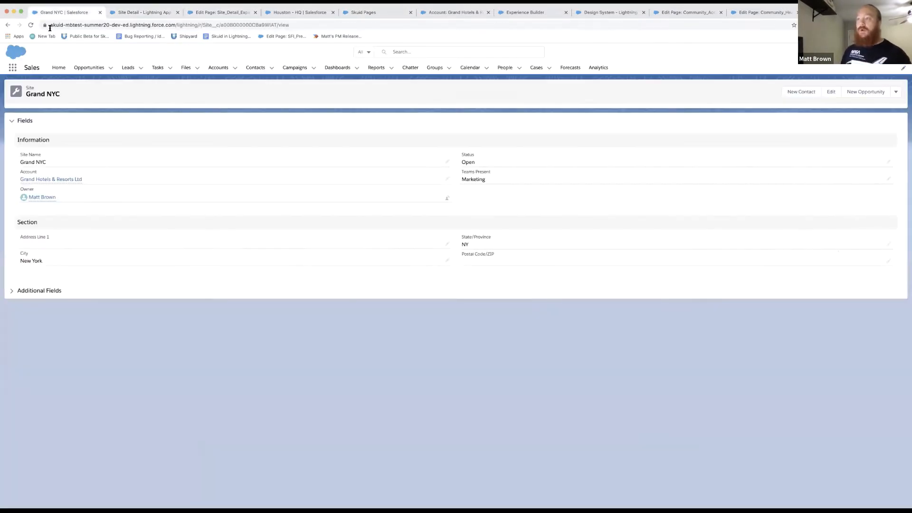
click(12, 68)
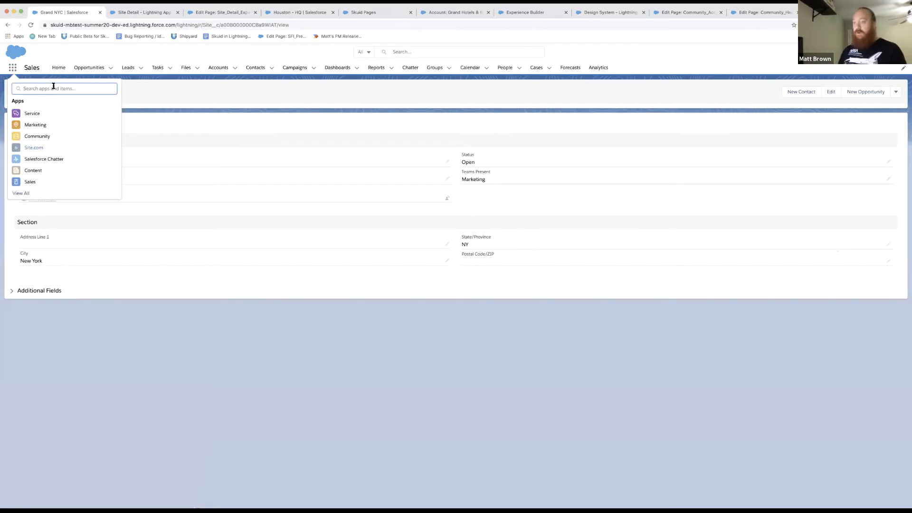
text(skuid)
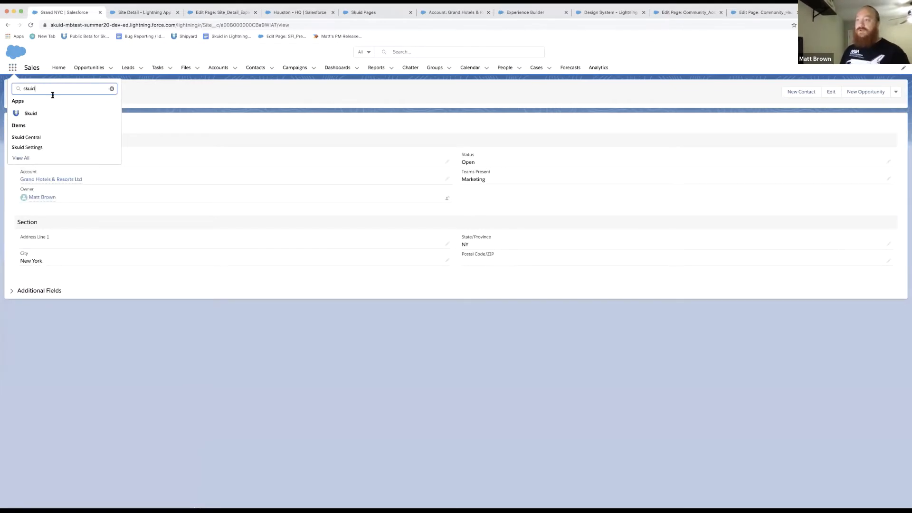
right_click(40, 117)
click(69, 120)
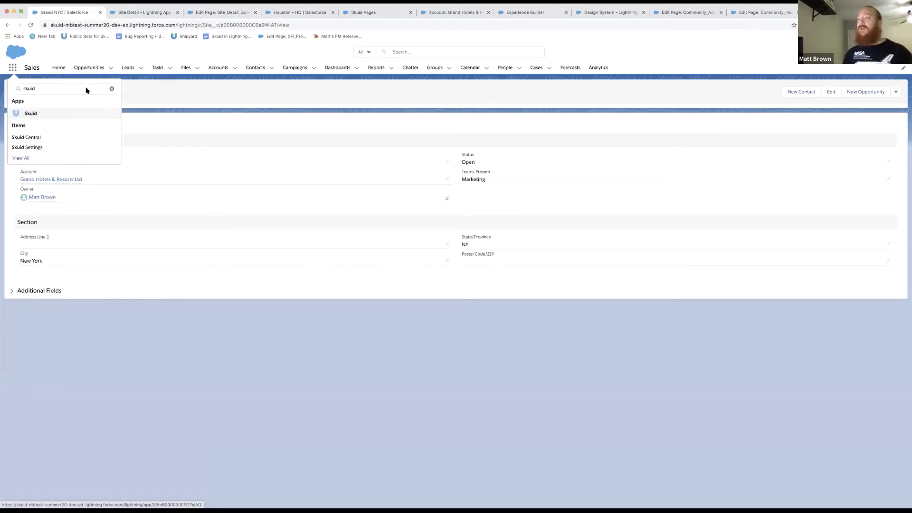
click(126, 13)
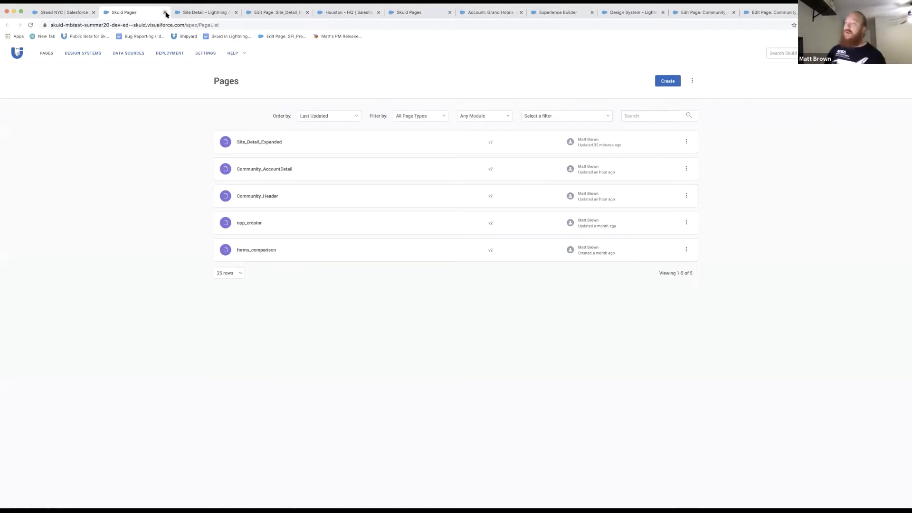
click(165, 13)
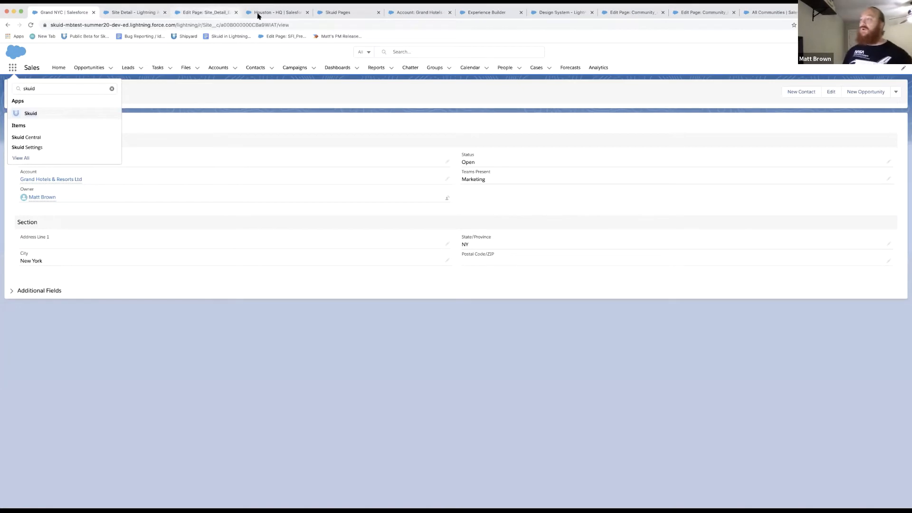
Switch to the Skuid composer for Site_Detail_Expanded and show the page's models.
click(217, 14)
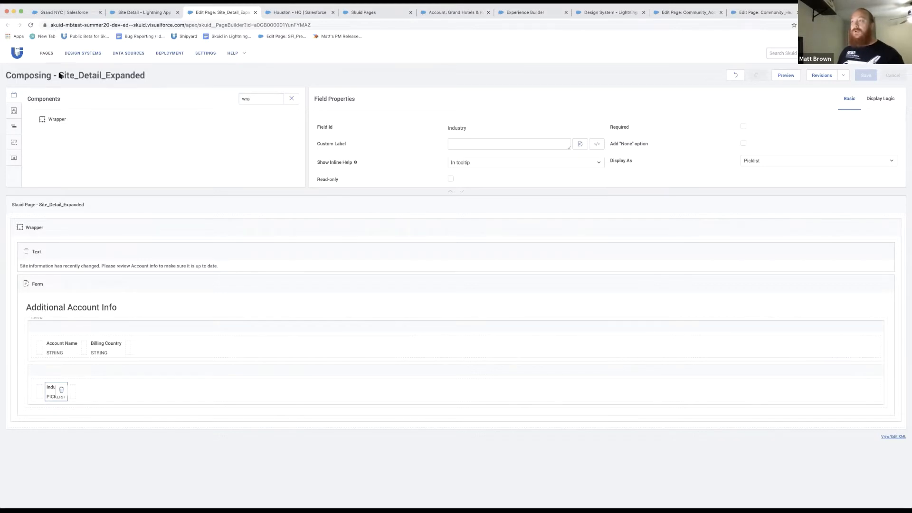
click(16, 111)
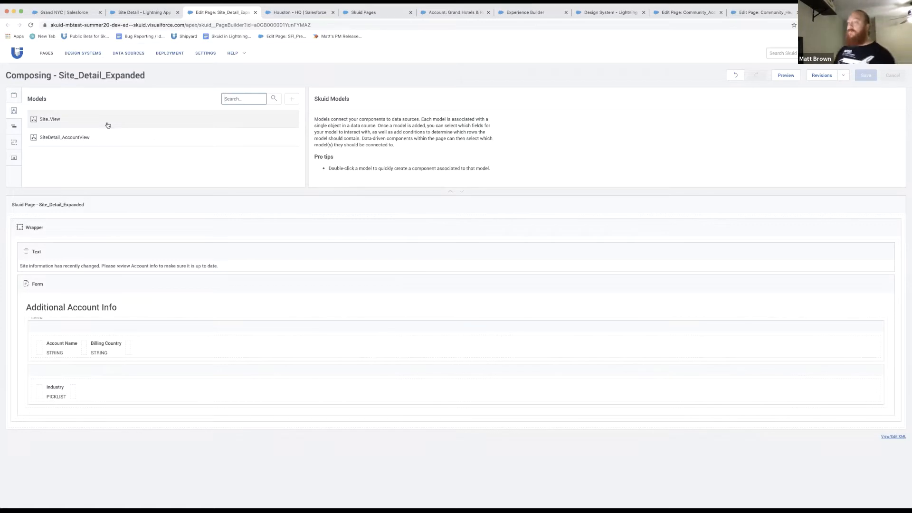
Try adding a new salesforce model, searching the Salesforce objects for "Acc" and "__c".
click(292, 102)
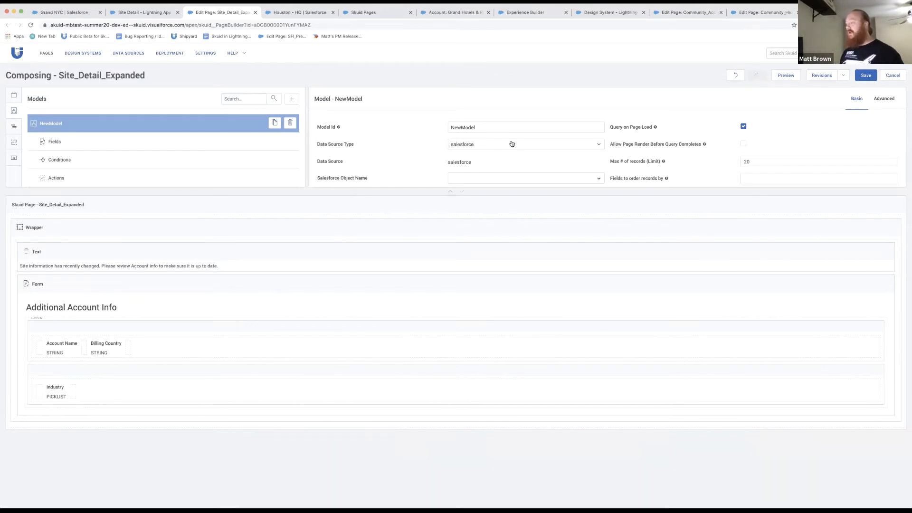
click(514, 179)
text(Acc)
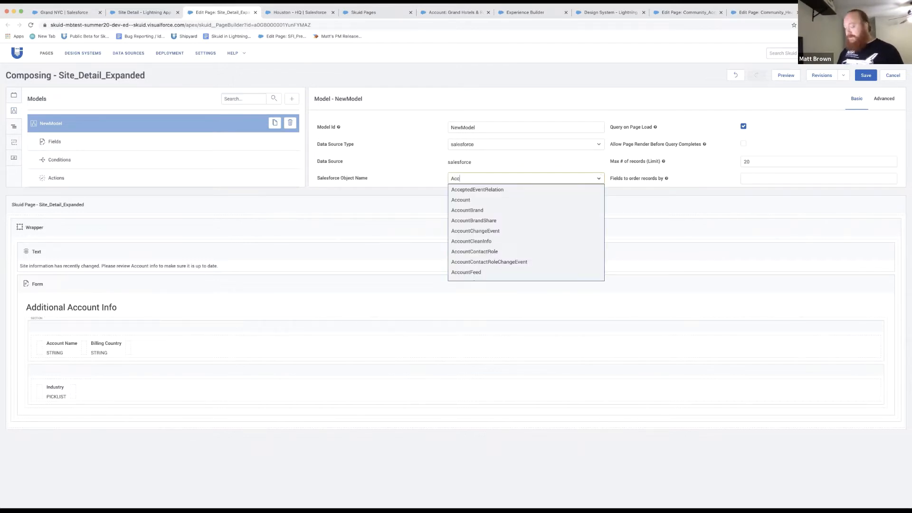
key(BackSpace)
key(BackSpace)
text(_)
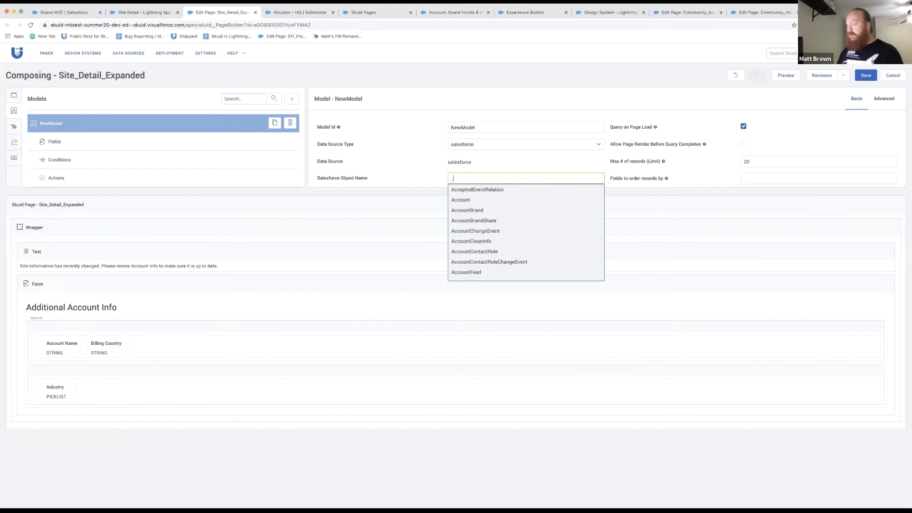
text(_c)
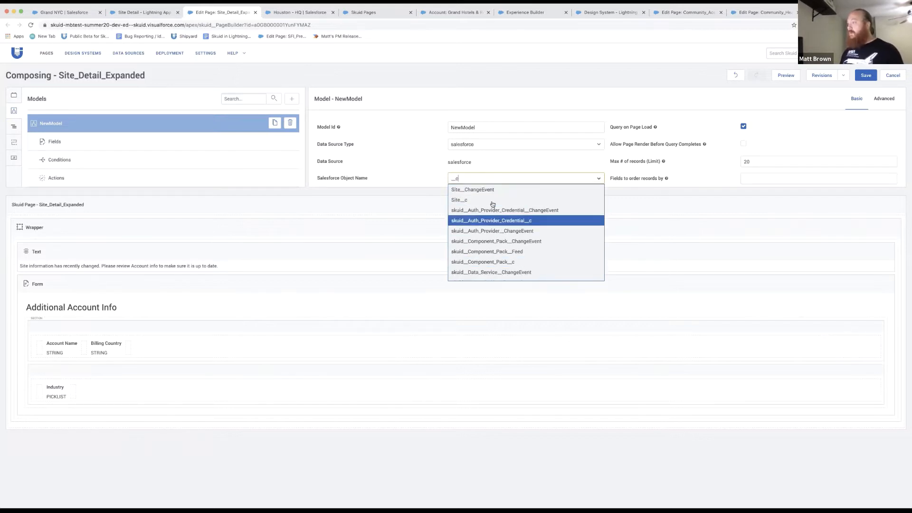
click(290, 124)
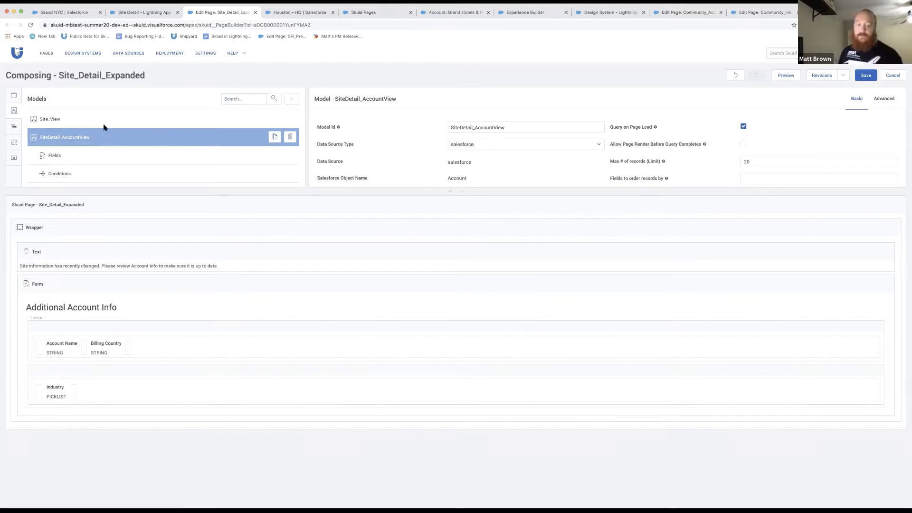
Inspect the Id condition of the Site_View model and highlight the id parameter's value in the page URL.
click(139, 119)
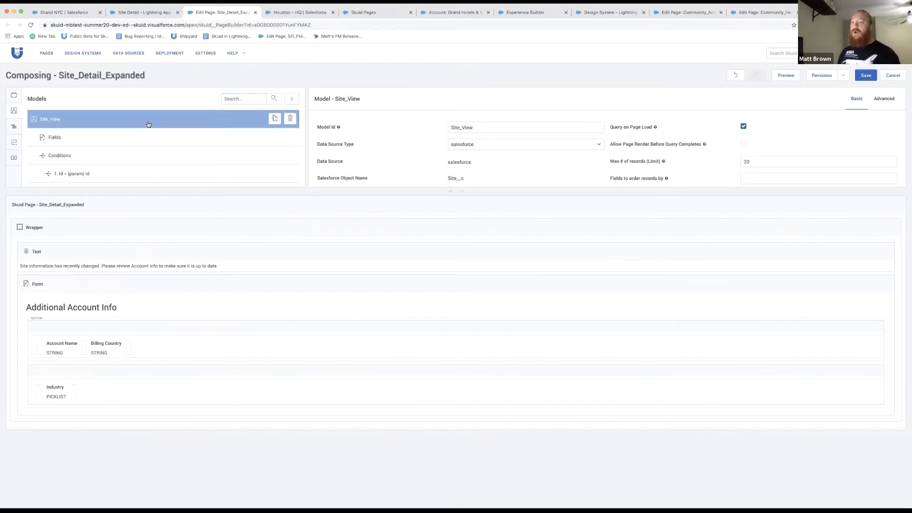
click(146, 169)
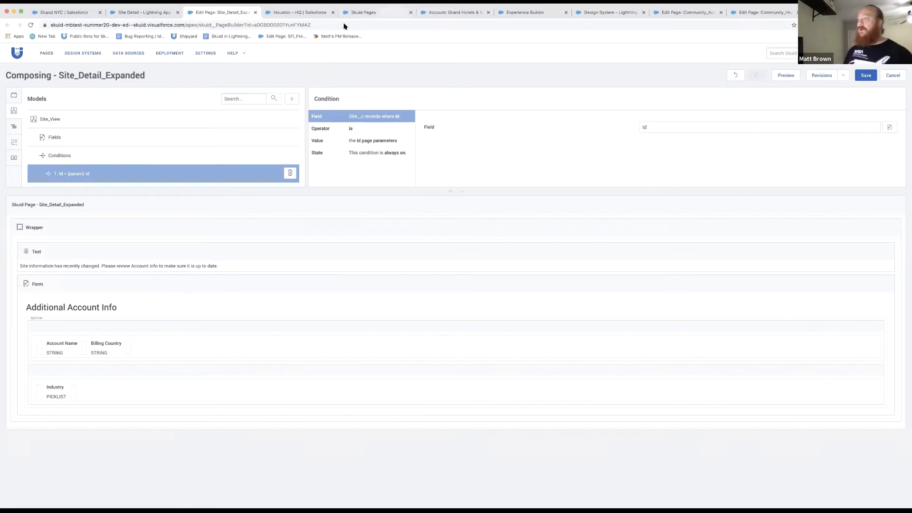
click(309, 25)
click(261, 25)
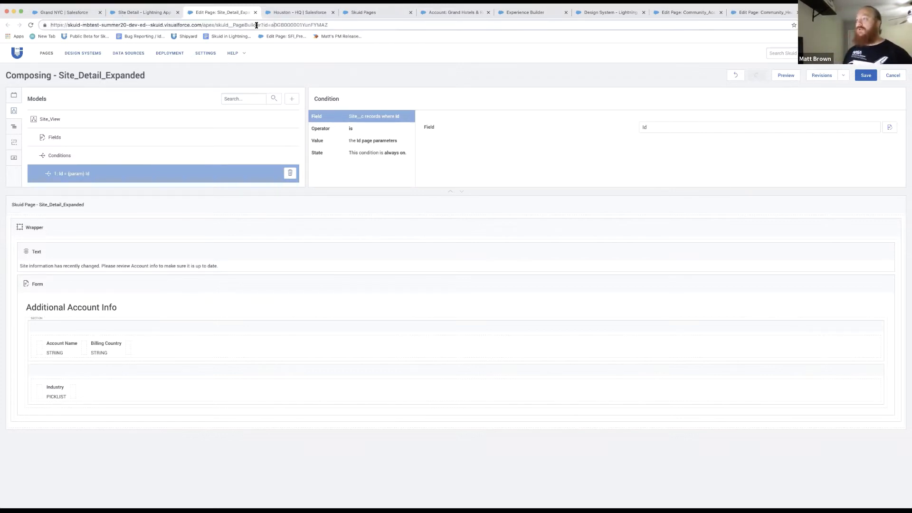
drag(271, 24, 332, 24)
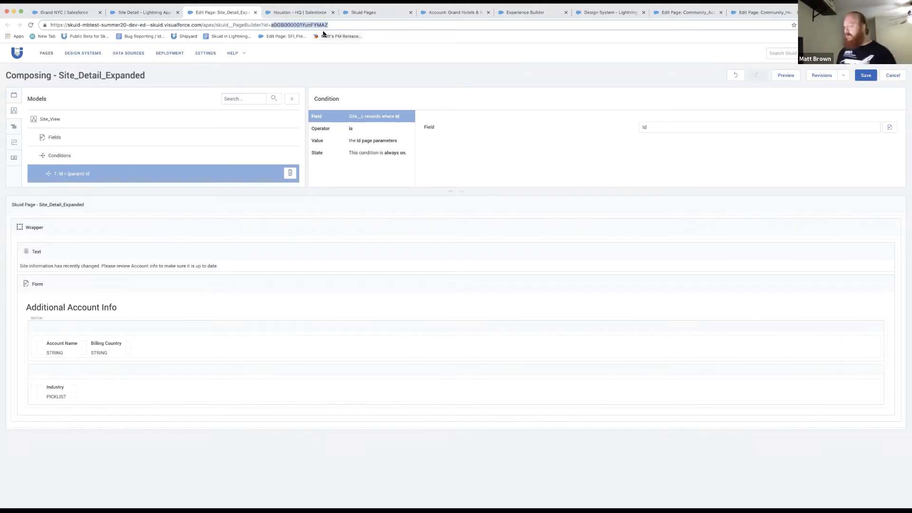
click(345, 26)
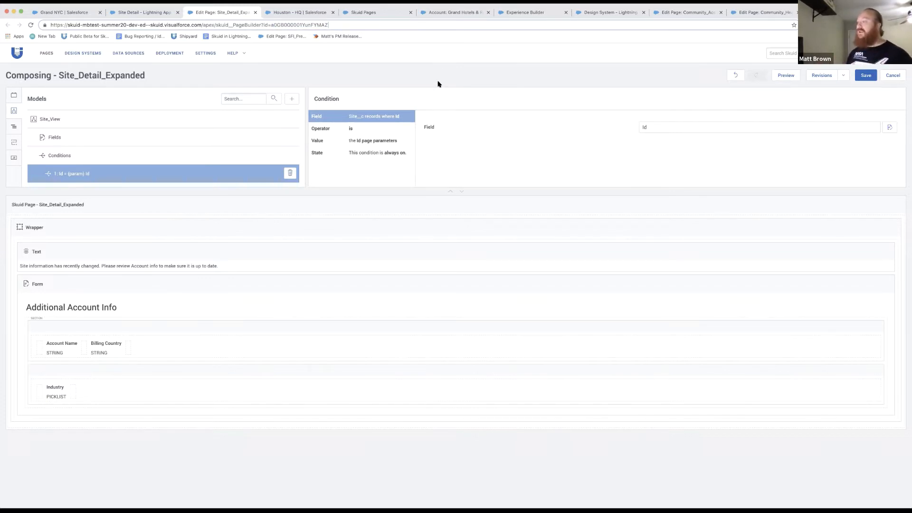
Review the Id condition's value settings, its content source options and its field setting.
click(372, 141)
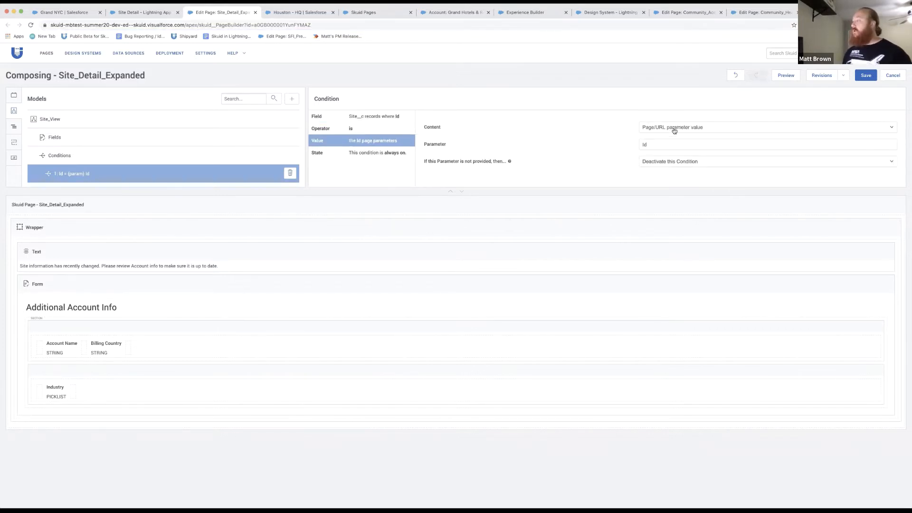
click(673, 128)
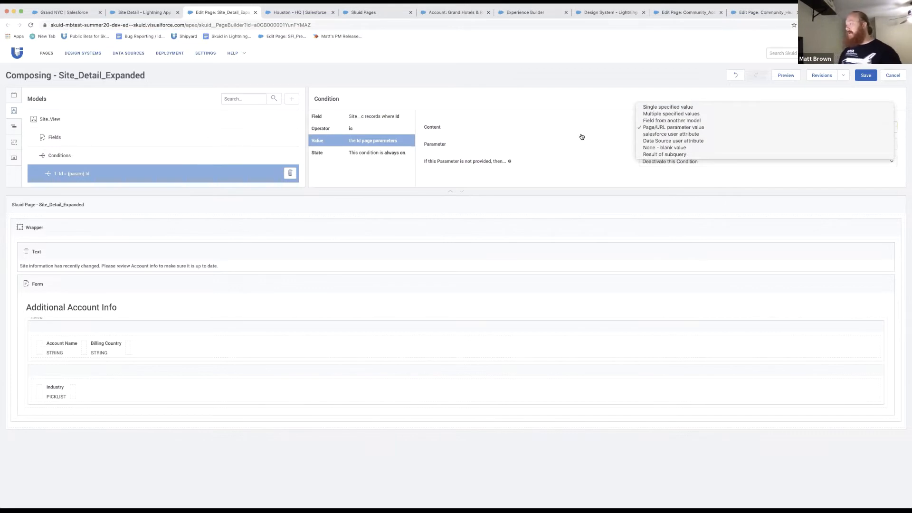
click(544, 148)
click(387, 117)
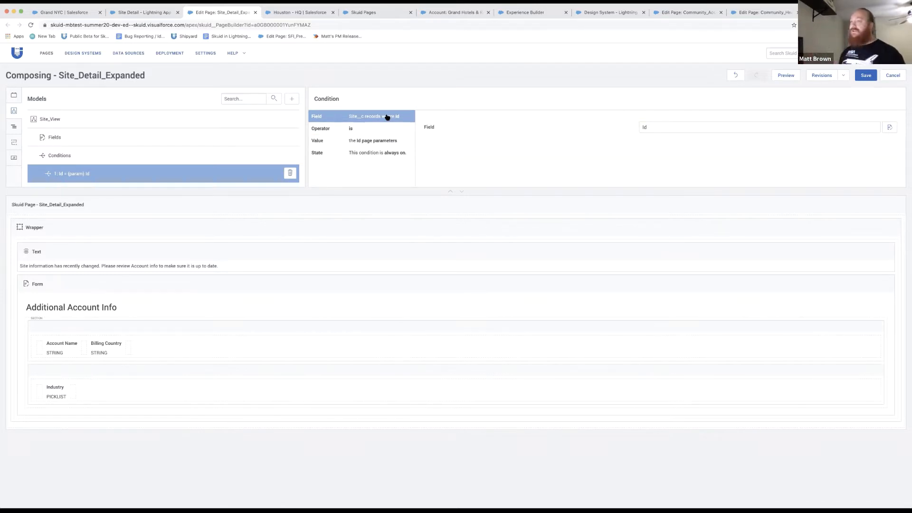
Open the SiteDetail_AccountView model and inspect its Id condition based on the Site_View model.
click(186, 122)
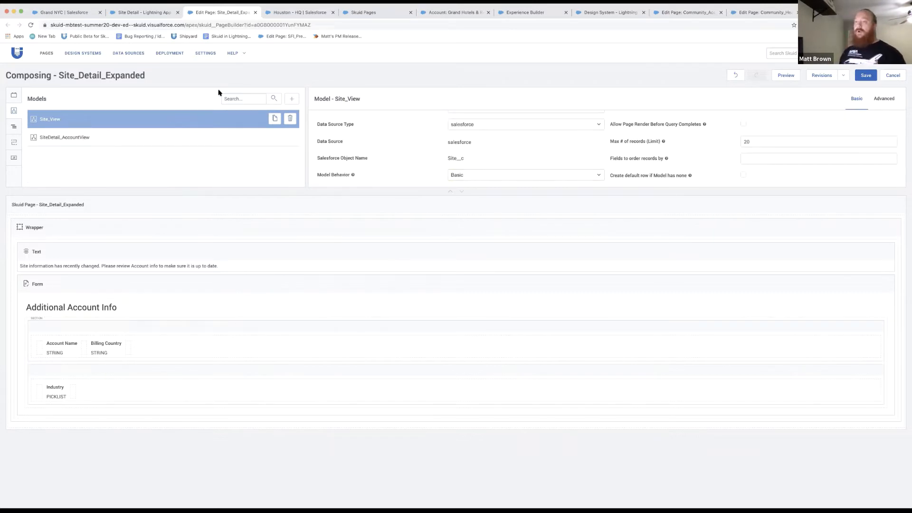
click(157, 142)
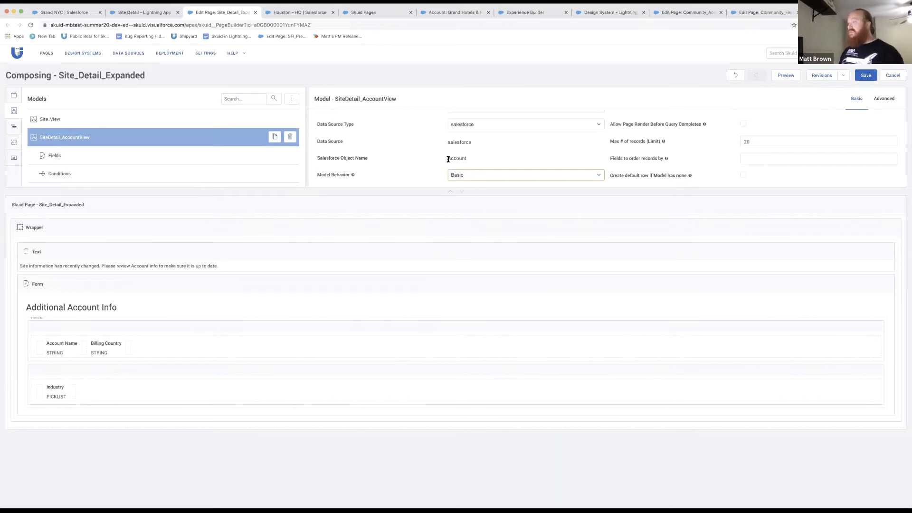
scroll(208, 145, down, 1)
scroll(209, 145, down, 1)
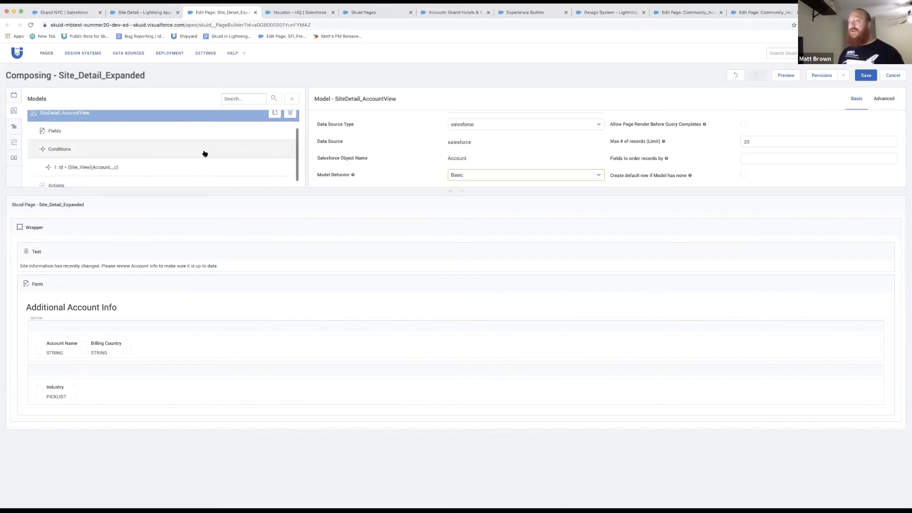
click(202, 154)
click(188, 170)
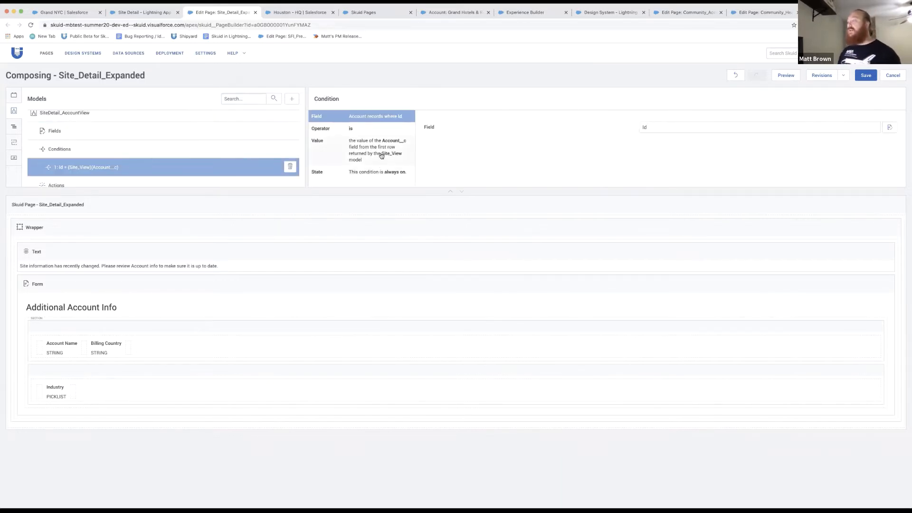
Review the Account fields available to the SiteDetail_AccountView model and return to the model's properties.
scroll(193, 135, up, 2)
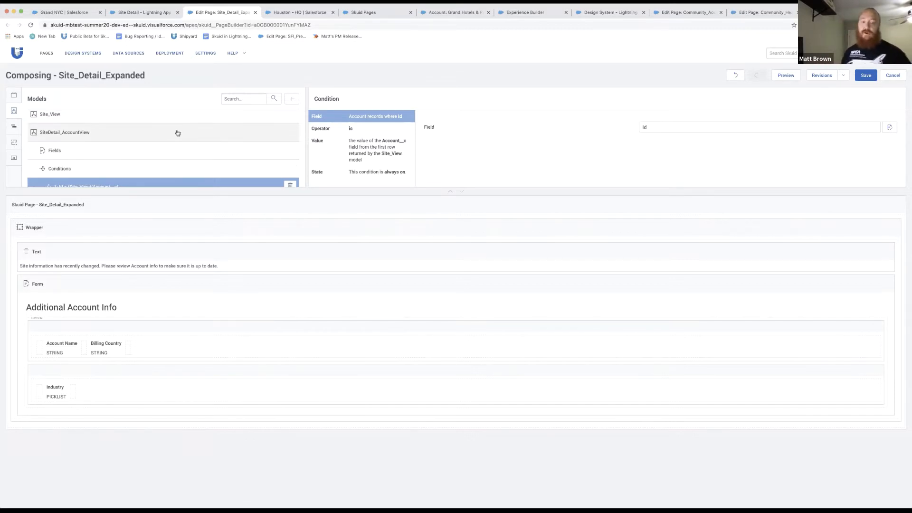
click(154, 152)
scroll(410, 134, down, 5)
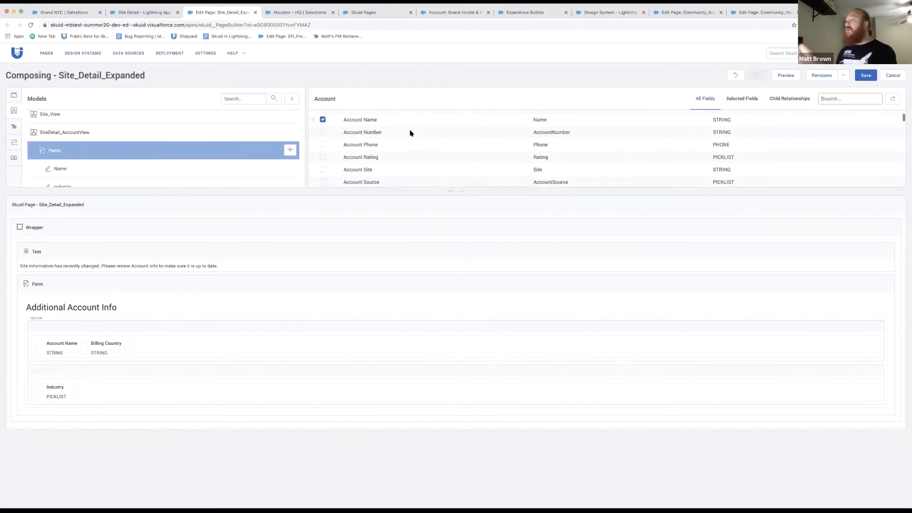
scroll(409, 133, down, 4)
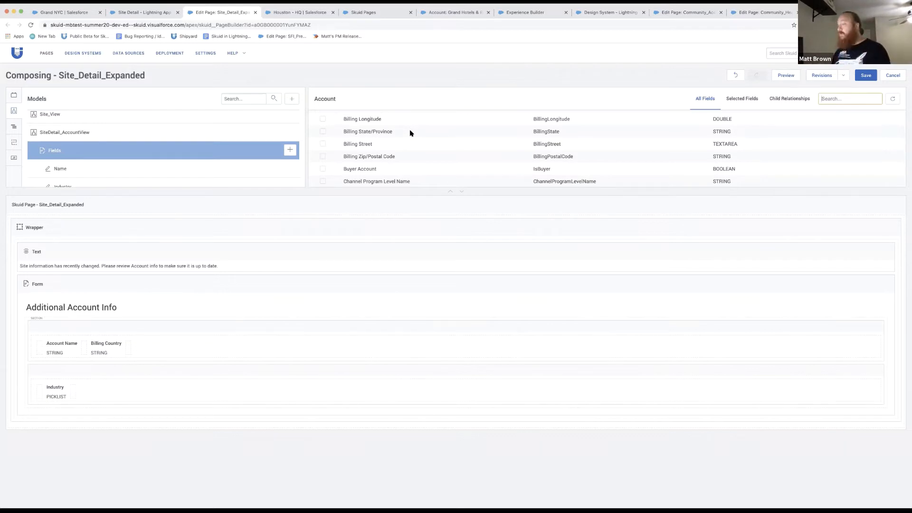
scroll(411, 132, up, 5)
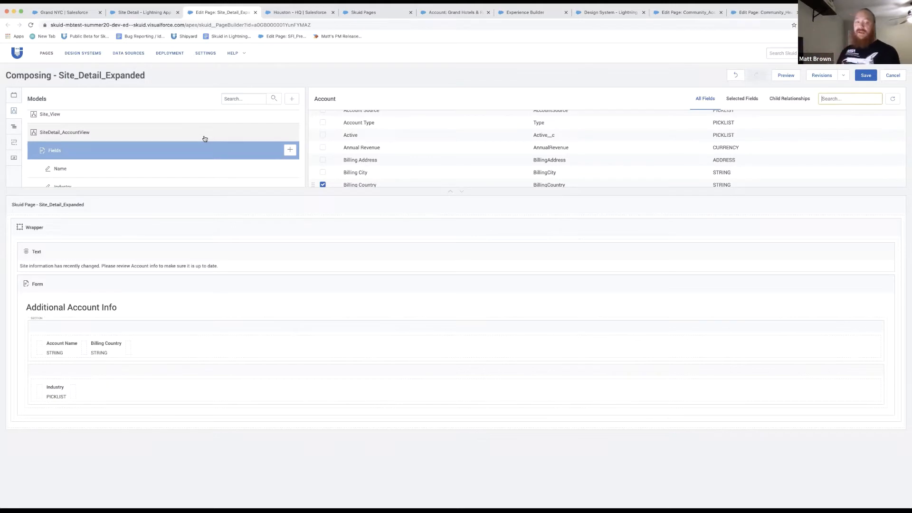
click(161, 135)
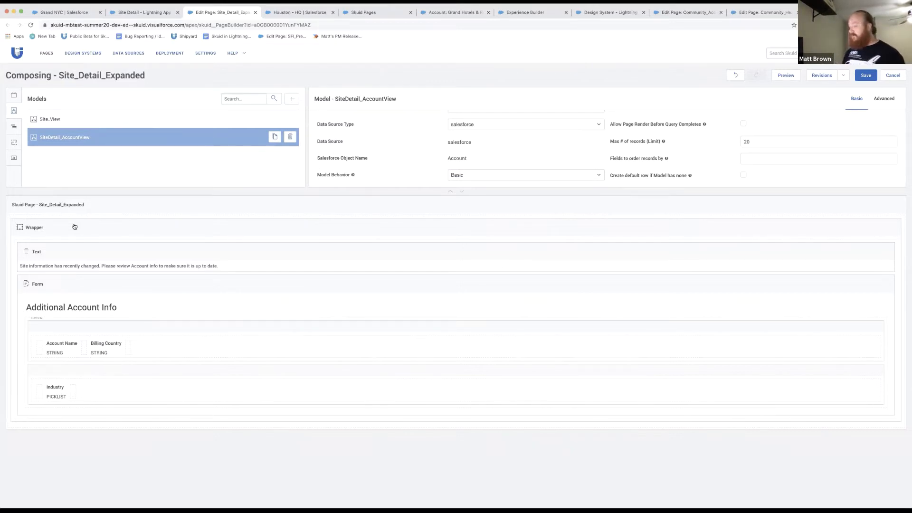
Inspect the properties of the page's Wrapper, Text and Form components in turn.
click(74, 226)
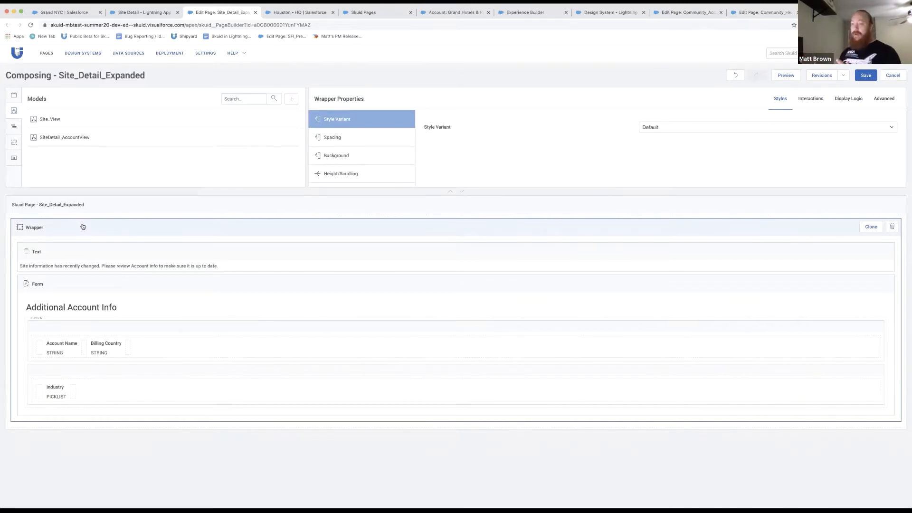
click(76, 253)
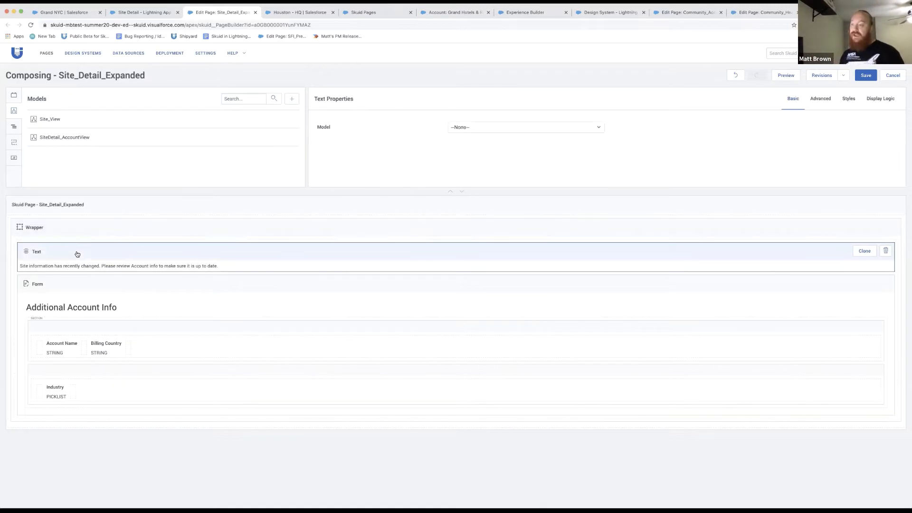
click(105, 286)
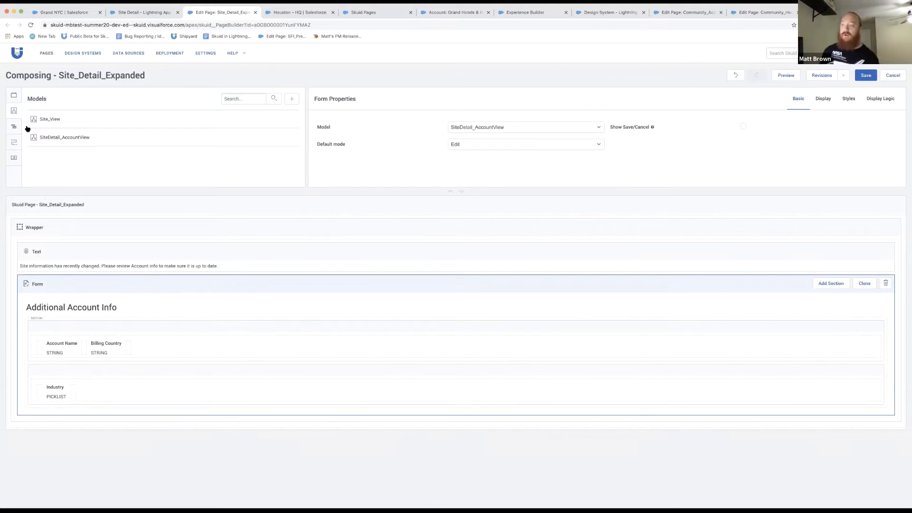
Search the component library for "form", try placing a new Form above the Wrapper, and remove it.
click(16, 102)
scroll(81, 122, down, 5)
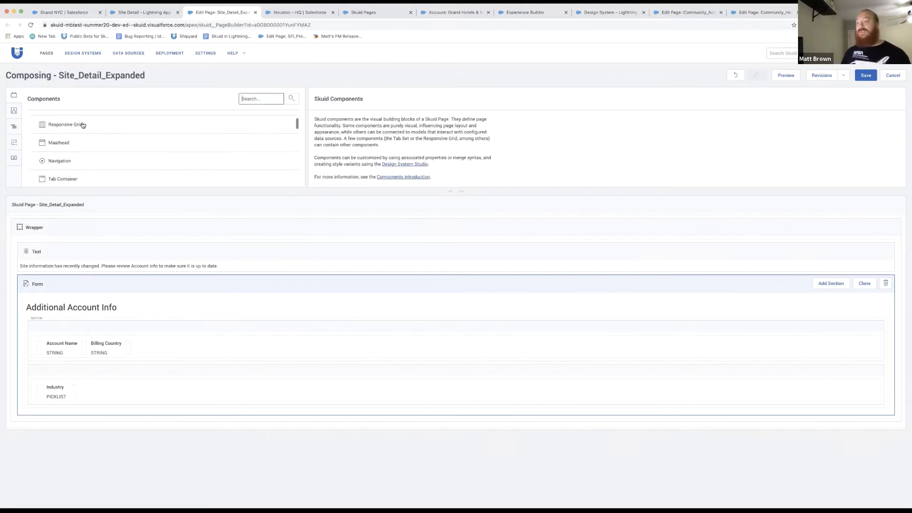
scroll(83, 123, down, 10)
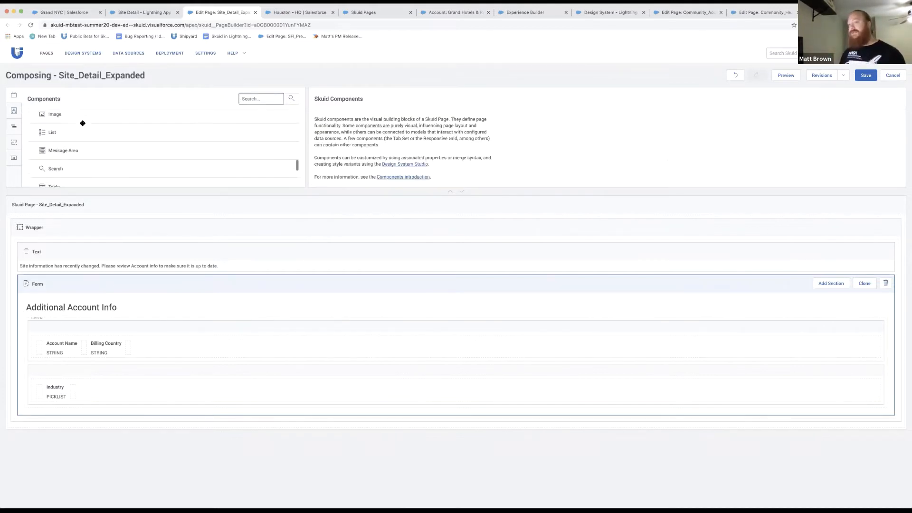
scroll(81, 124, down, 1)
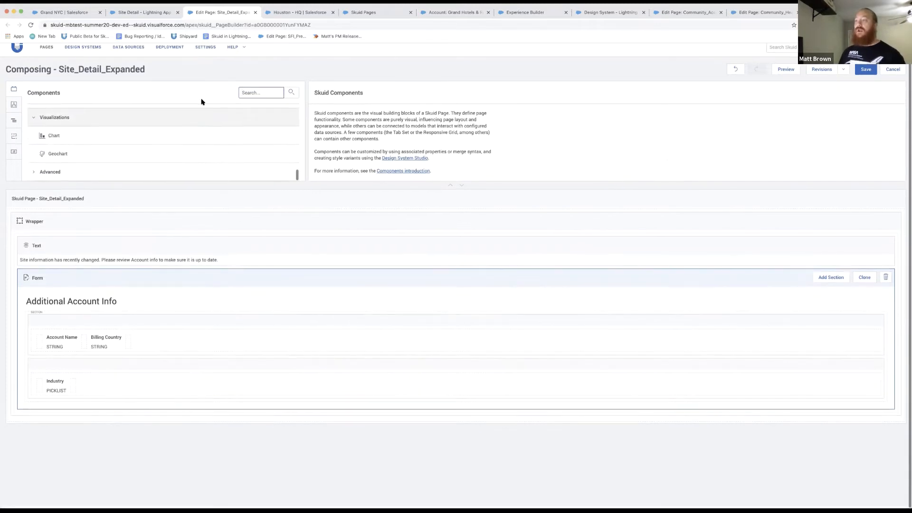
click(260, 95)
text(form)
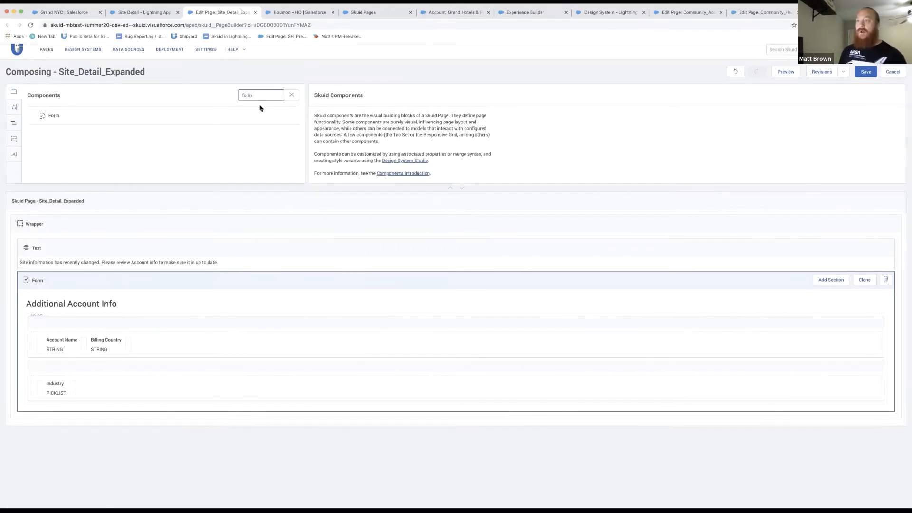
drag(269, 229, 266, 213)
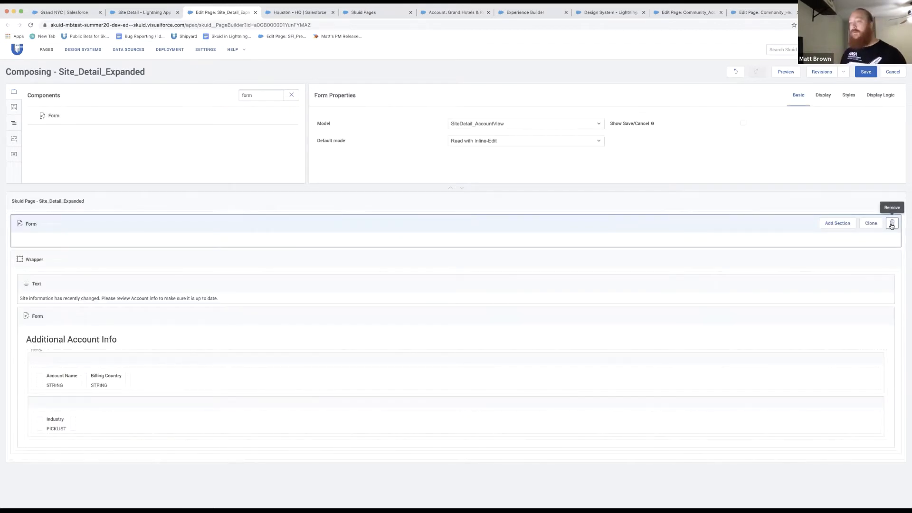
click(892, 224)
Inspect the properties of the existing Form, its Additional Account Info section and its first field row.
click(273, 274)
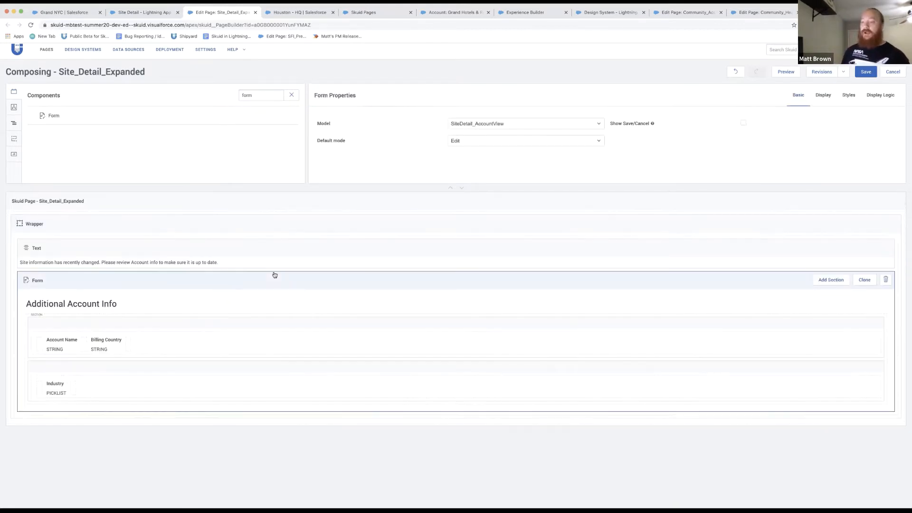
click(129, 302)
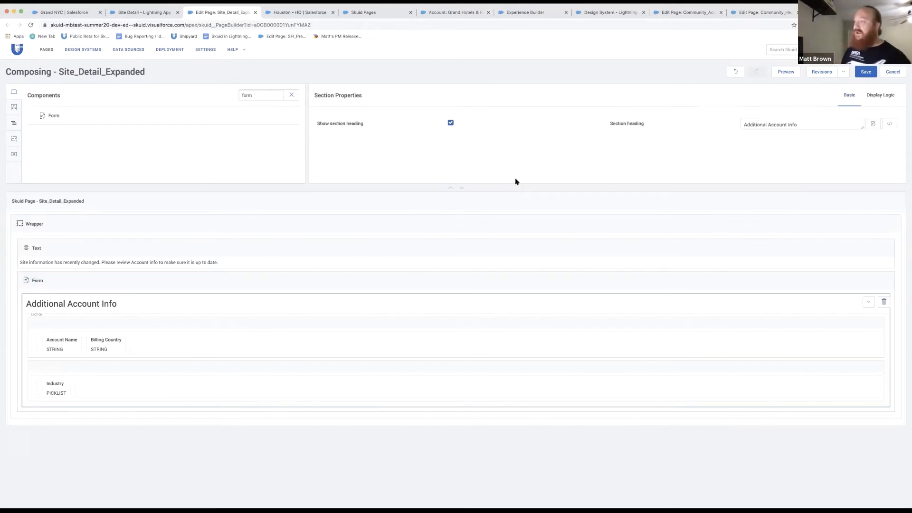
click(120, 327)
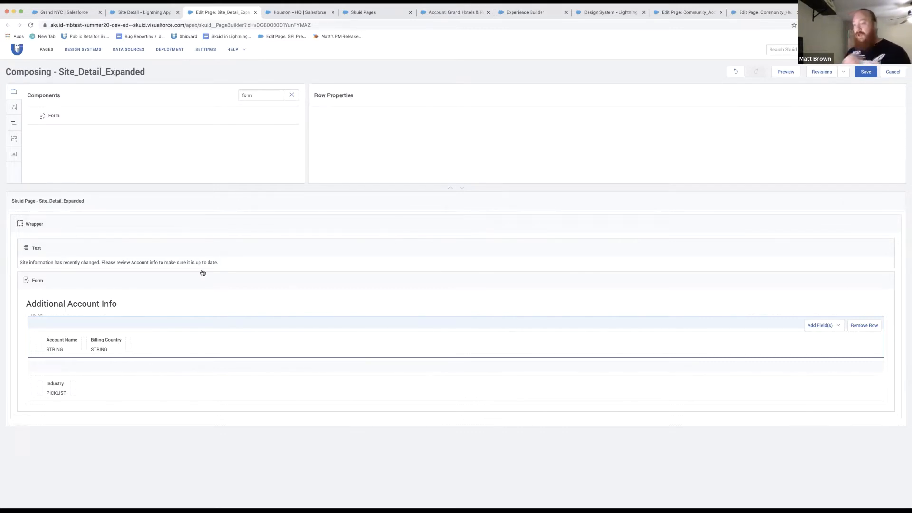
Add the Account Description field to the form row containing Industry and save the page.
click(174, 371)
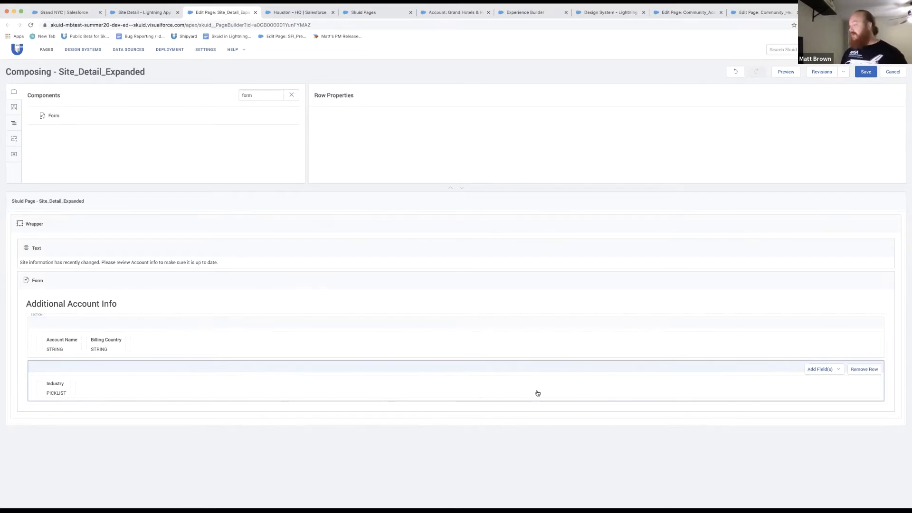
click(838, 372)
click(825, 385)
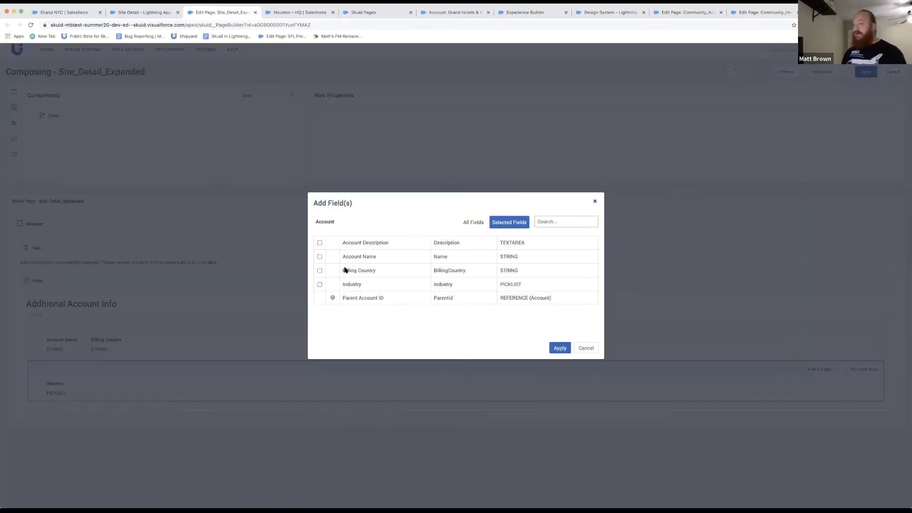
click(320, 243)
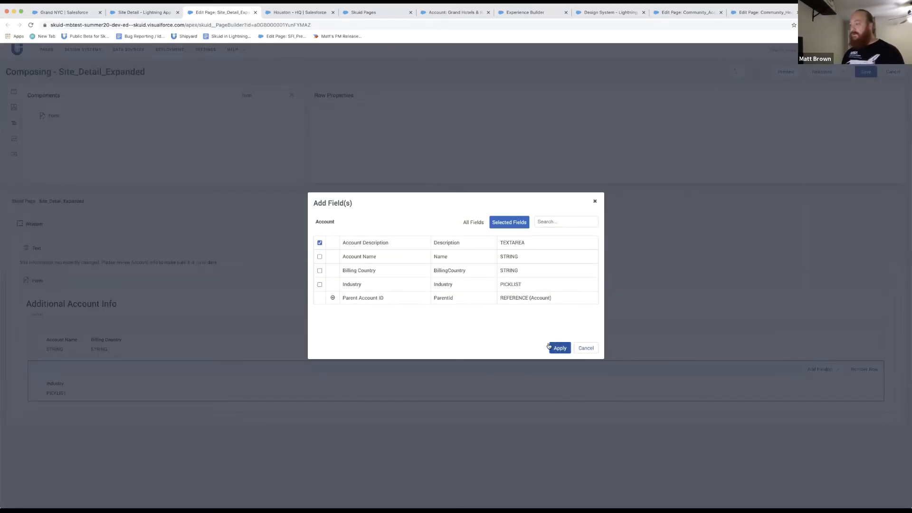
click(560, 348)
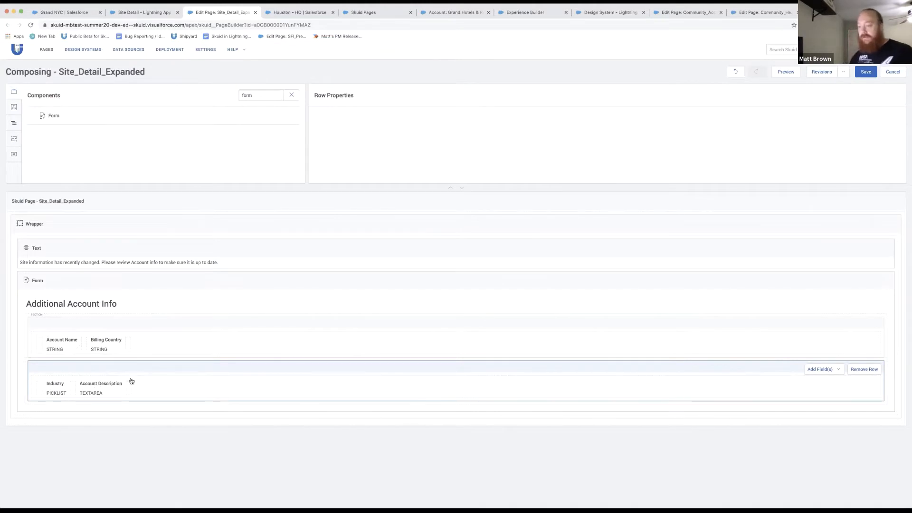
key(super+s)
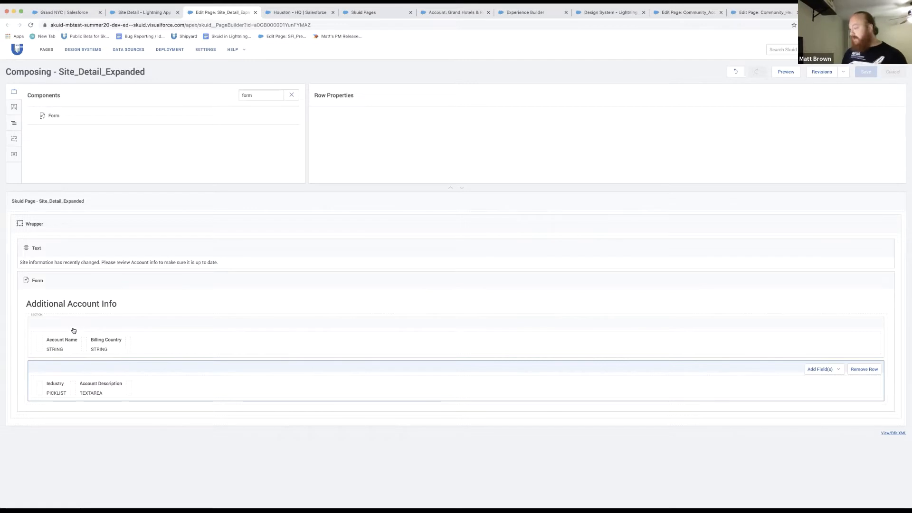
Review the Industry field's properties and its Display As options without changing them.
click(54, 387)
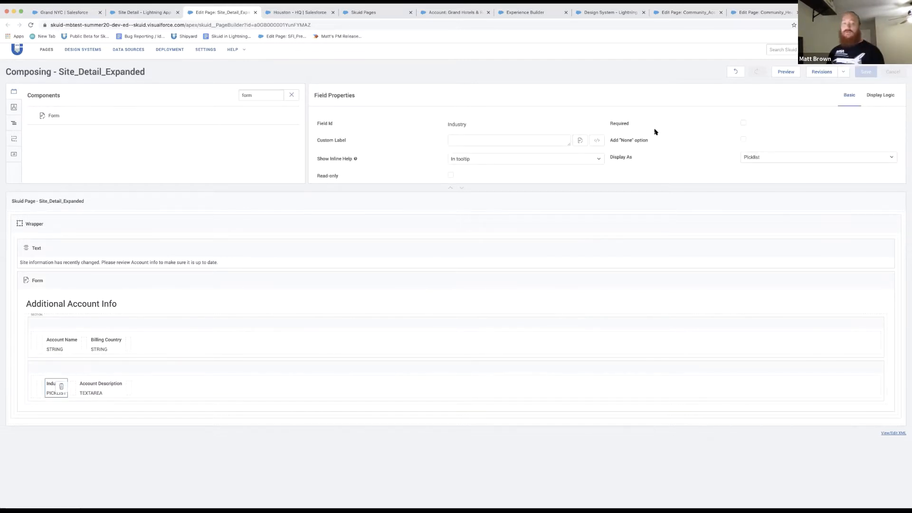
scroll(656, 132, down, 1)
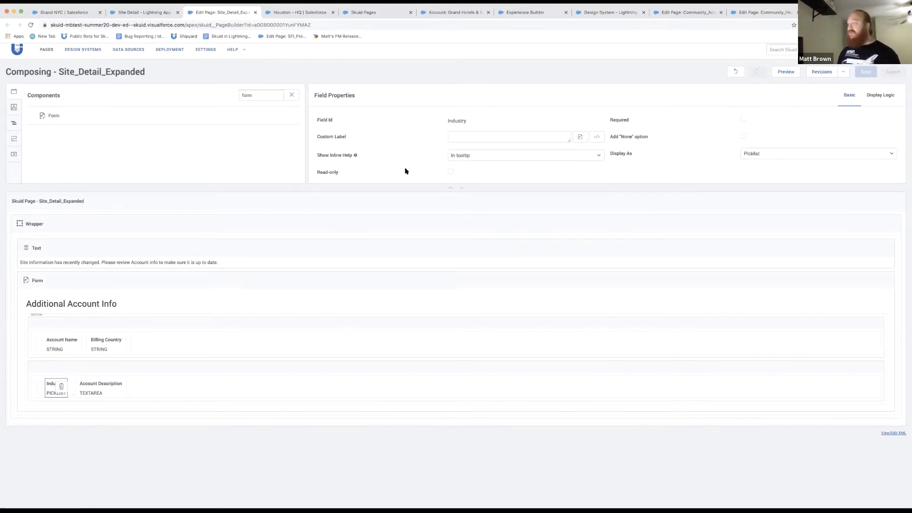
scroll(716, 141, up, 1)
scroll(715, 141, down, 1)
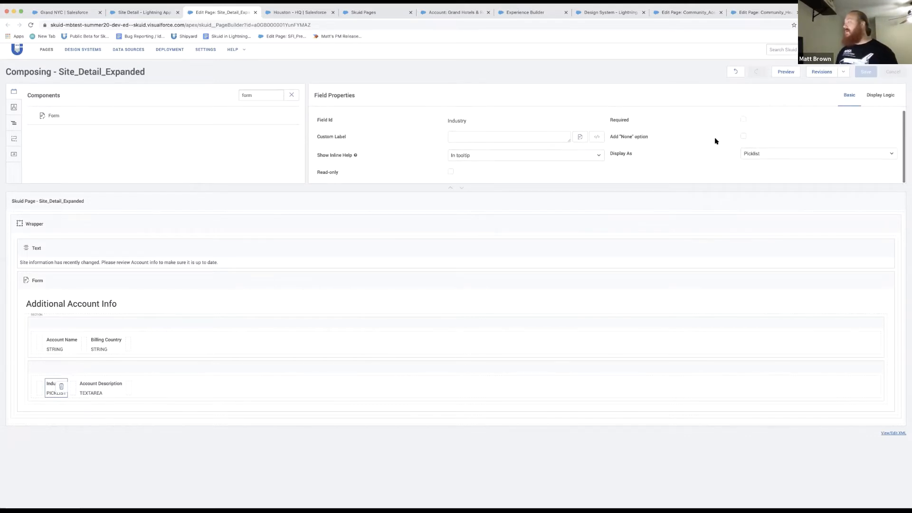
click(774, 154)
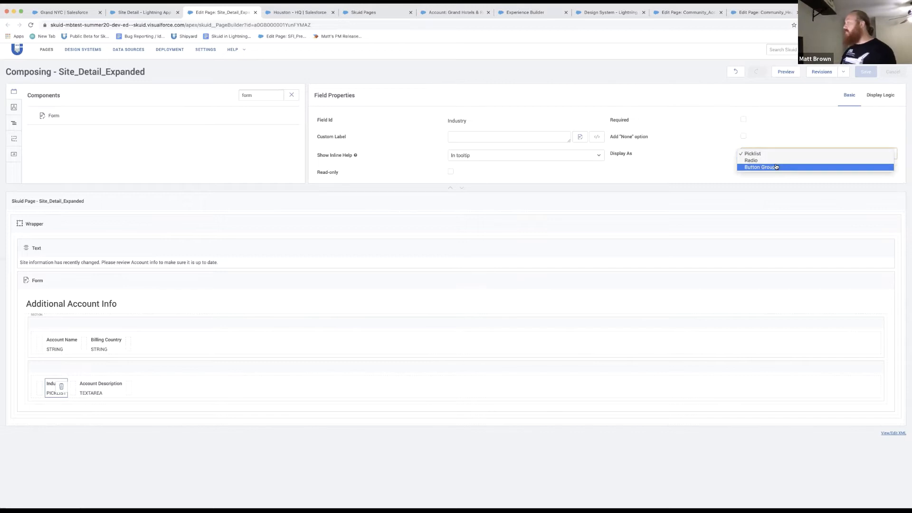
click(690, 178)
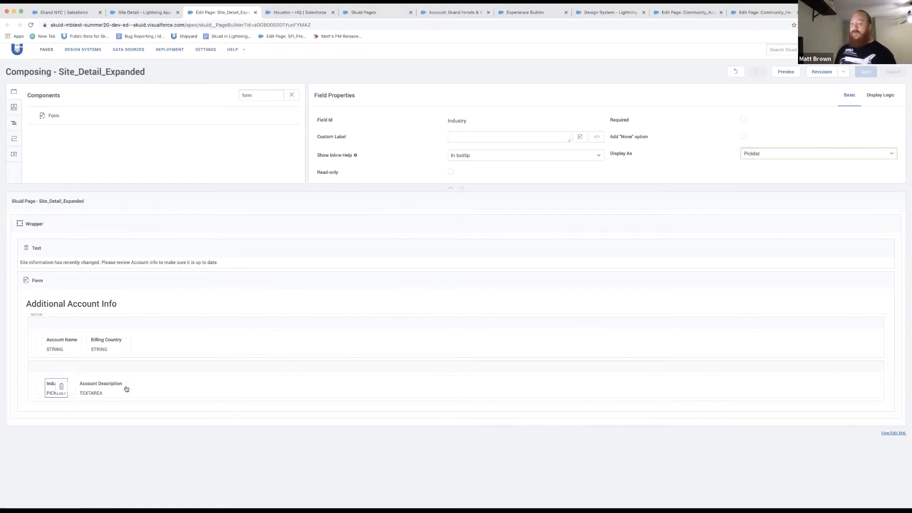
Review the Account Description field's basic properties, including its placeholder setting.
click(105, 385)
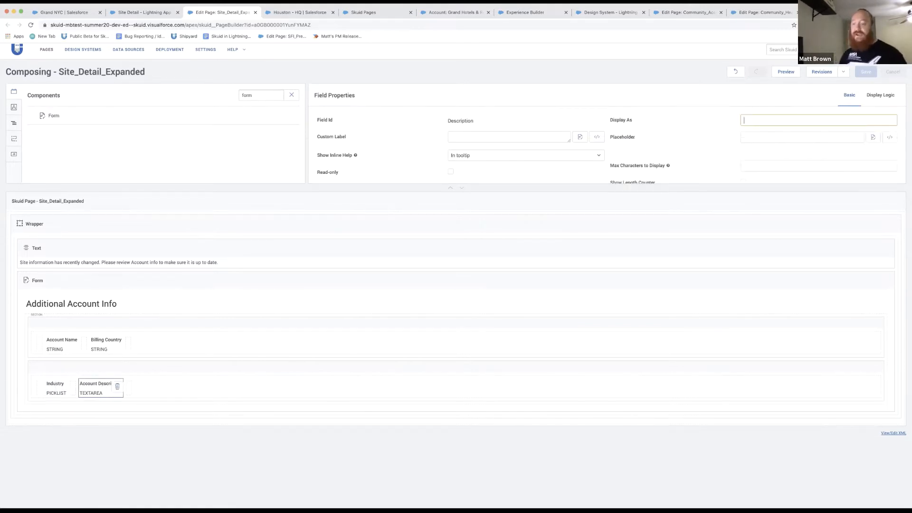
scroll(694, 137, down, 1)
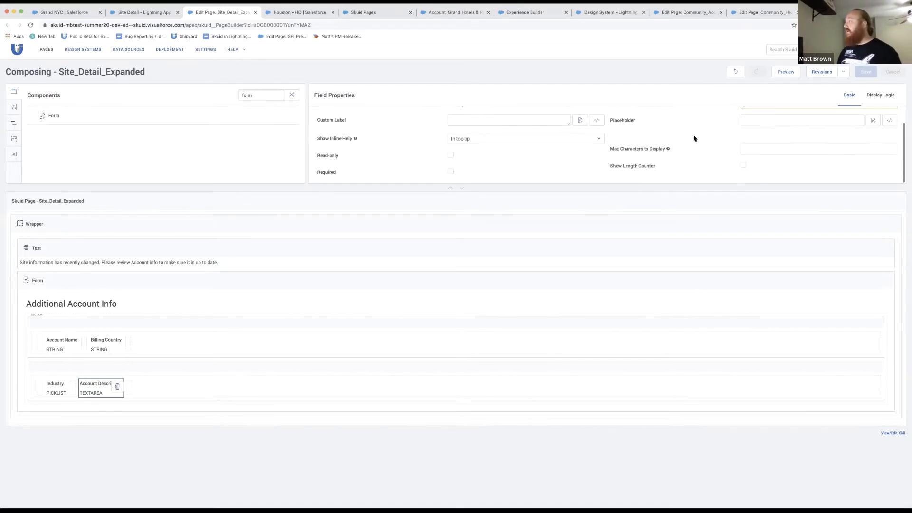
click(769, 122)
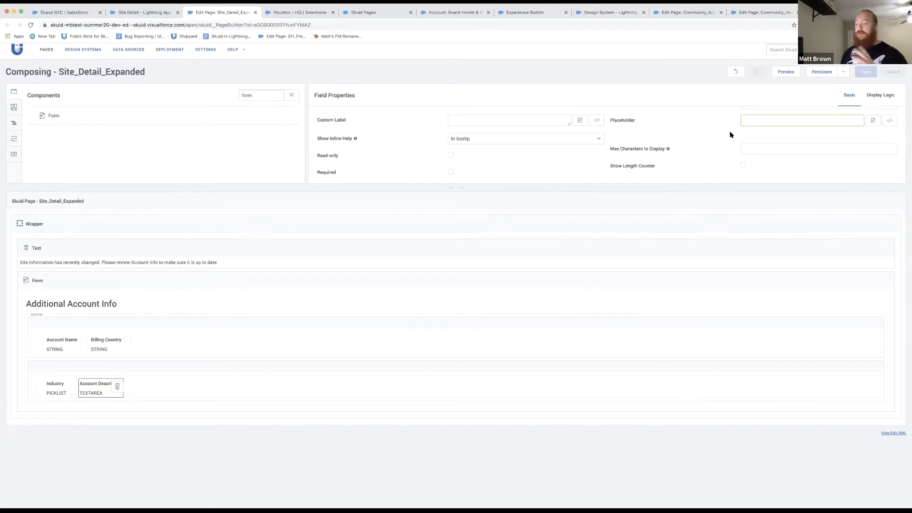
Add a new render condition to the Account Description field's display logic.
click(876, 101)
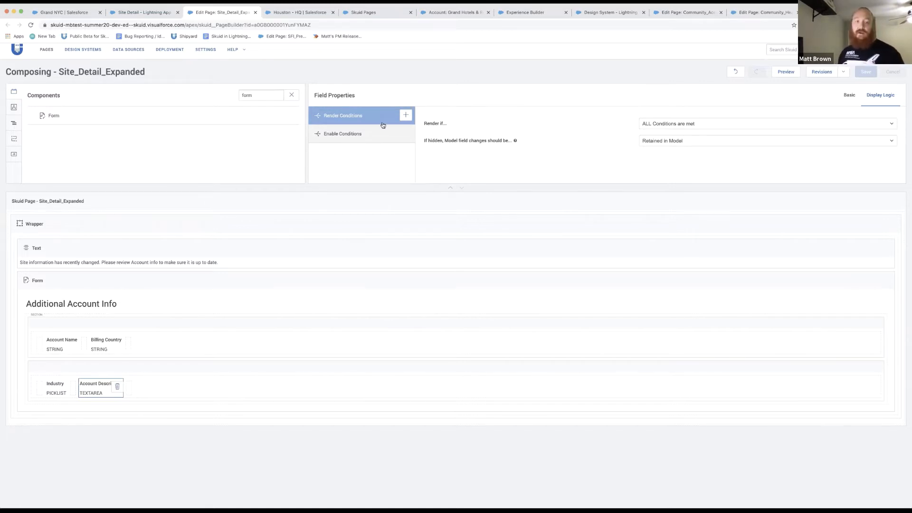
click(407, 114)
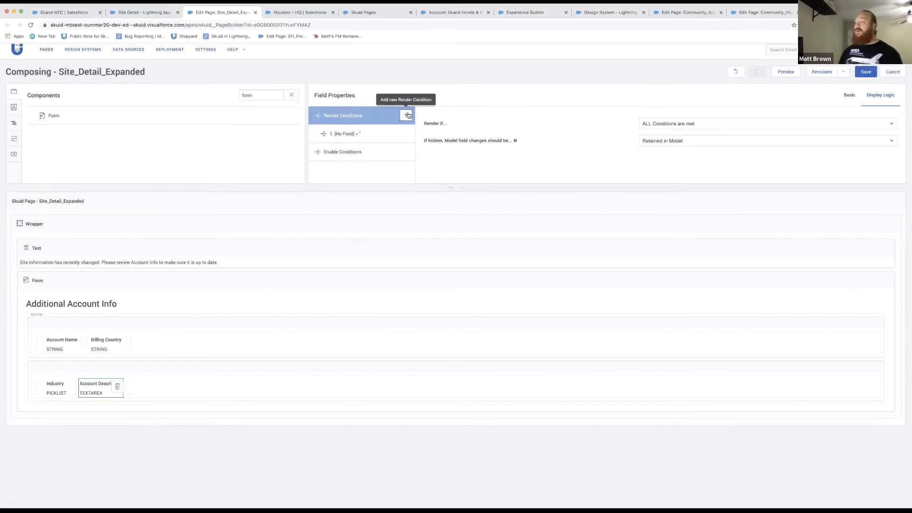
Base the Account Description field's render condition on a model field value, using the Industry field of the SiteDetail_AccountView model.
click(368, 135)
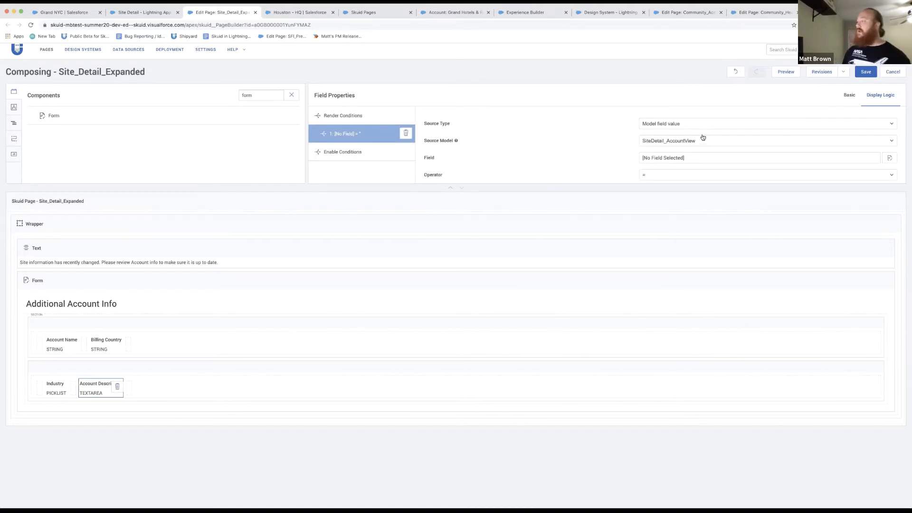
click(697, 125)
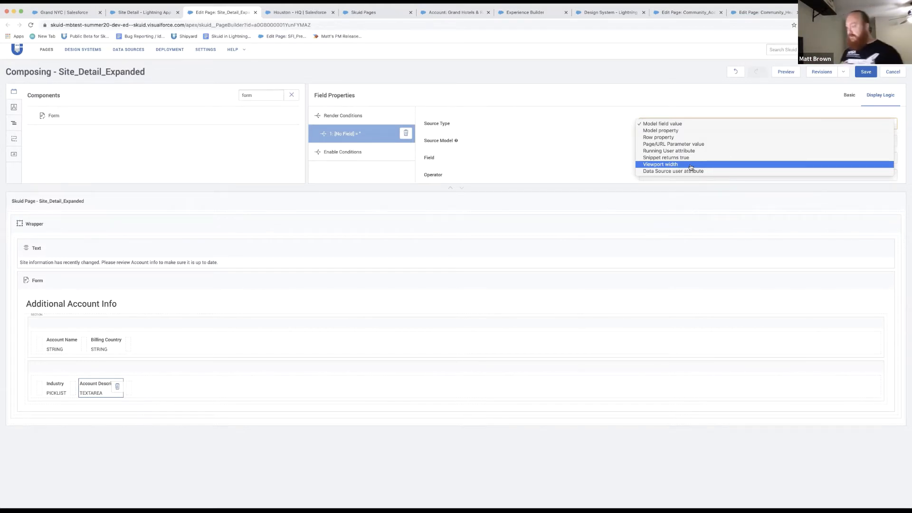
click(697, 125)
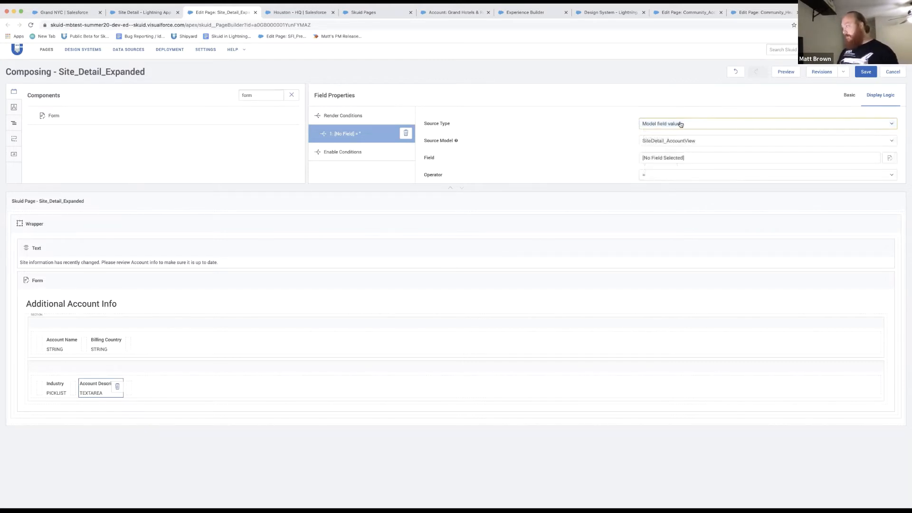
click(693, 141)
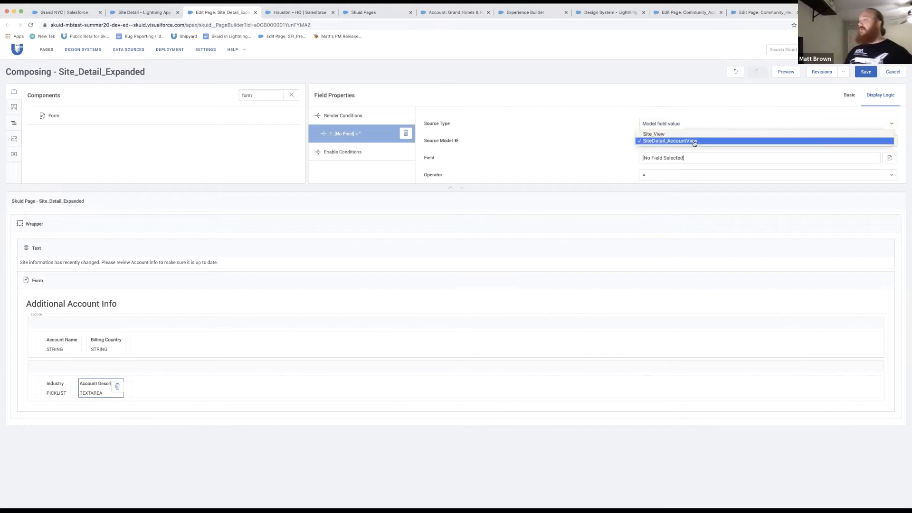
click(889, 159)
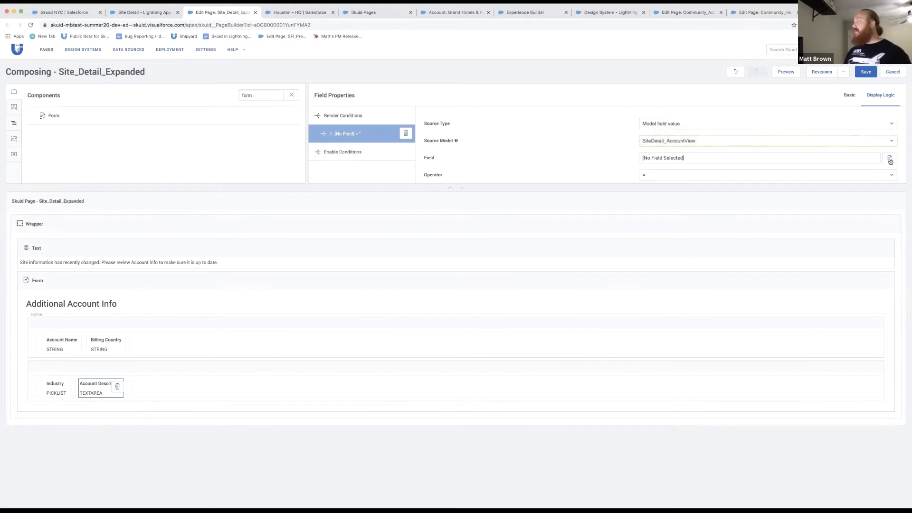
click(890, 159)
text(indu)
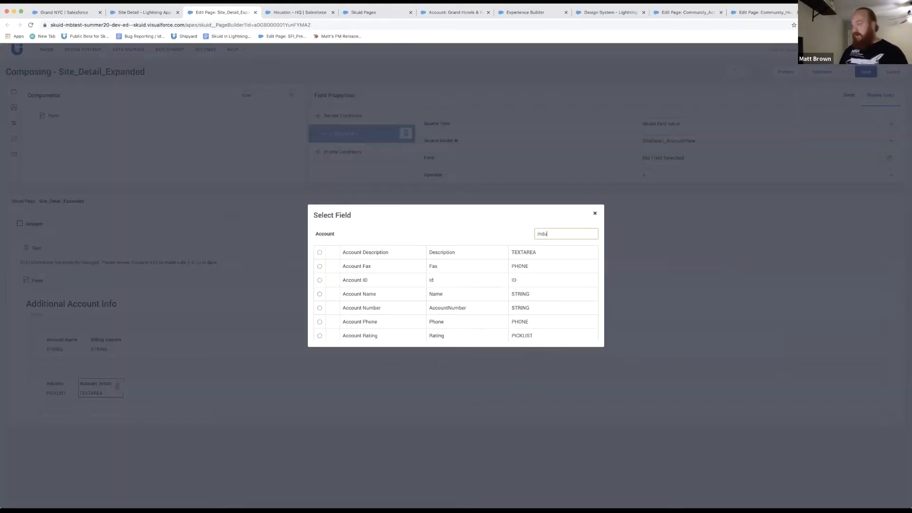
click(320, 252)
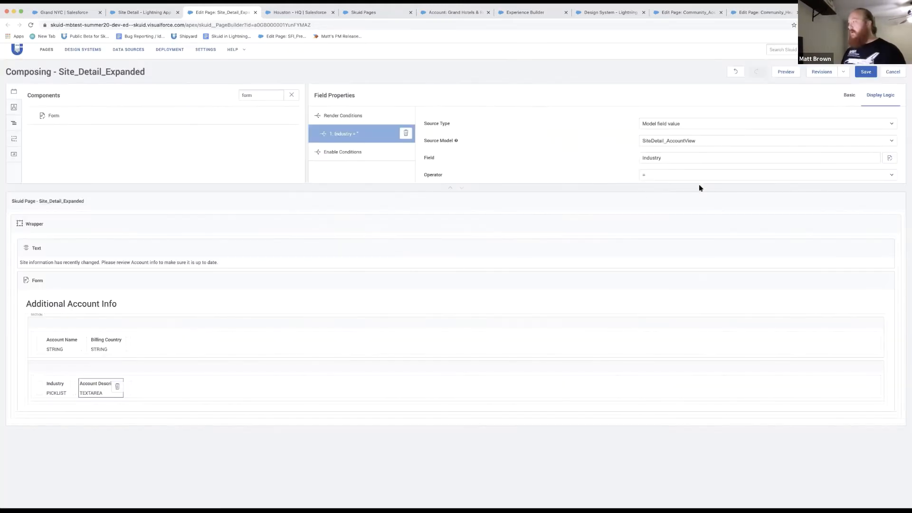
Set the Industry render condition's value to Other and save the Skuid page.
scroll(699, 167, down, 1)
click(699, 172)
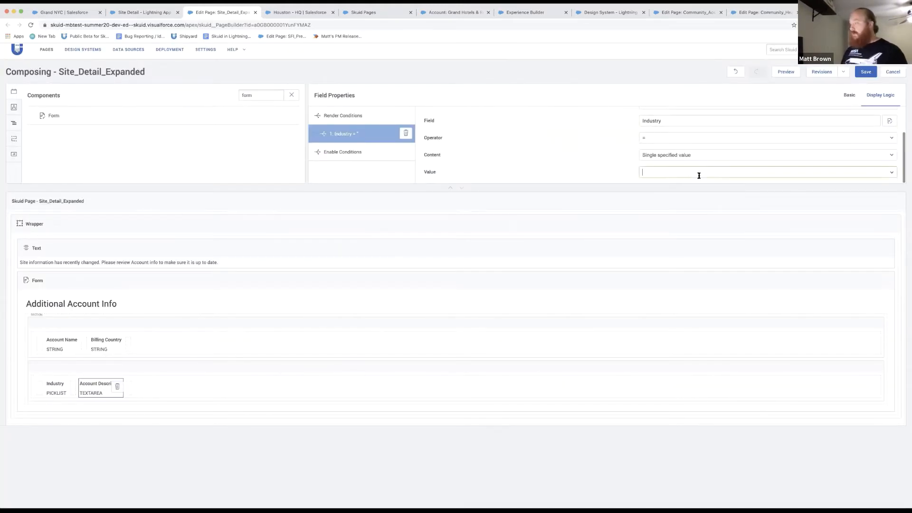
text(Other)
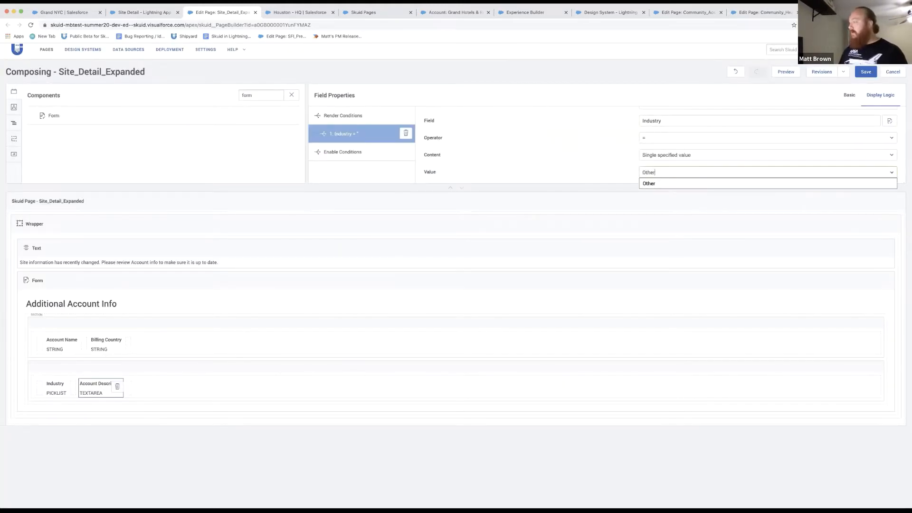
click(680, 185)
click(865, 72)
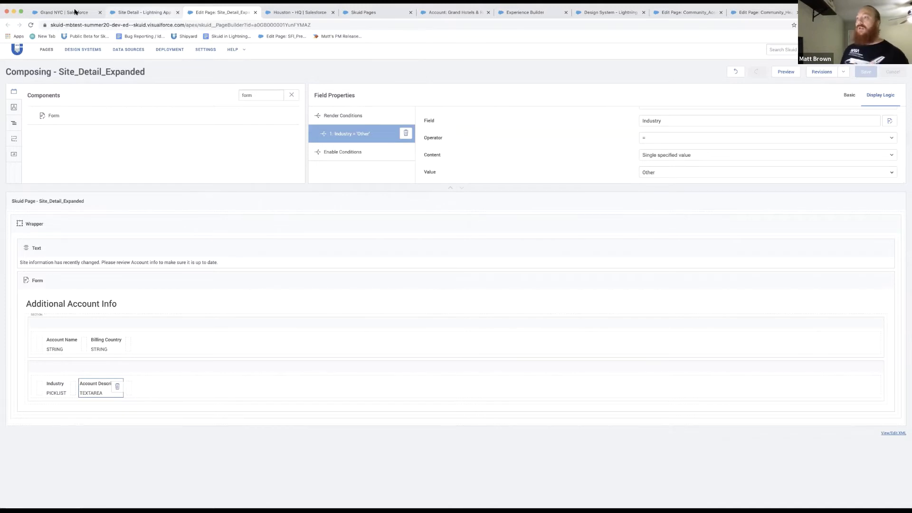
Switch to the Site Detail page in Lightning App Builder and add a Skuid Page component beneath the address fields section.
click(150, 13)
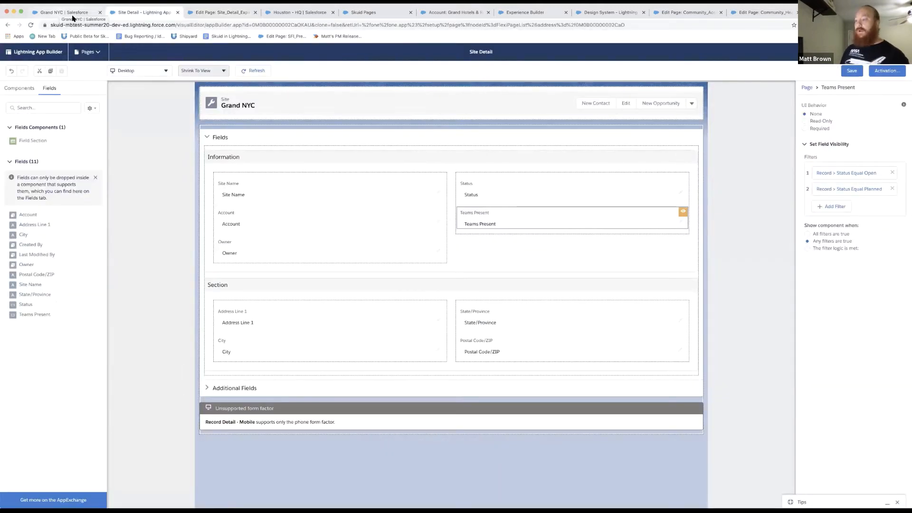
click(24, 89)
click(40, 108)
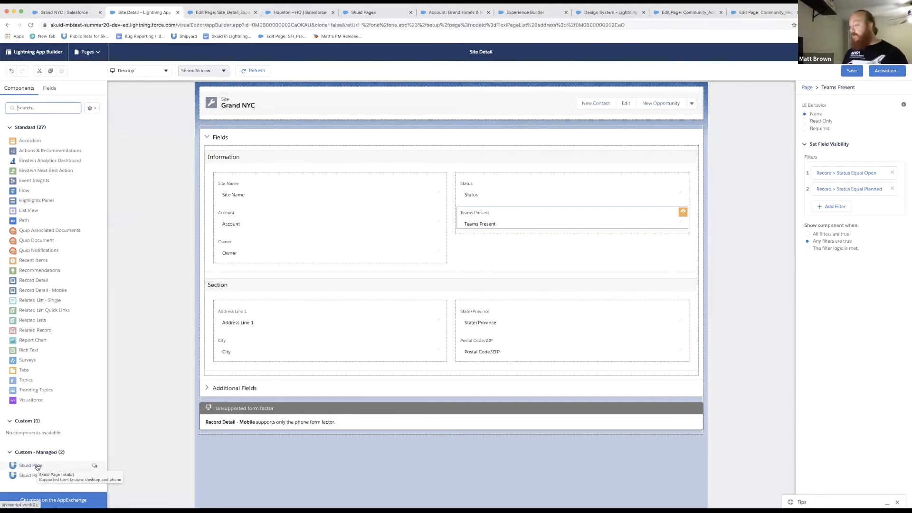
drag(33, 466, 255, 370)
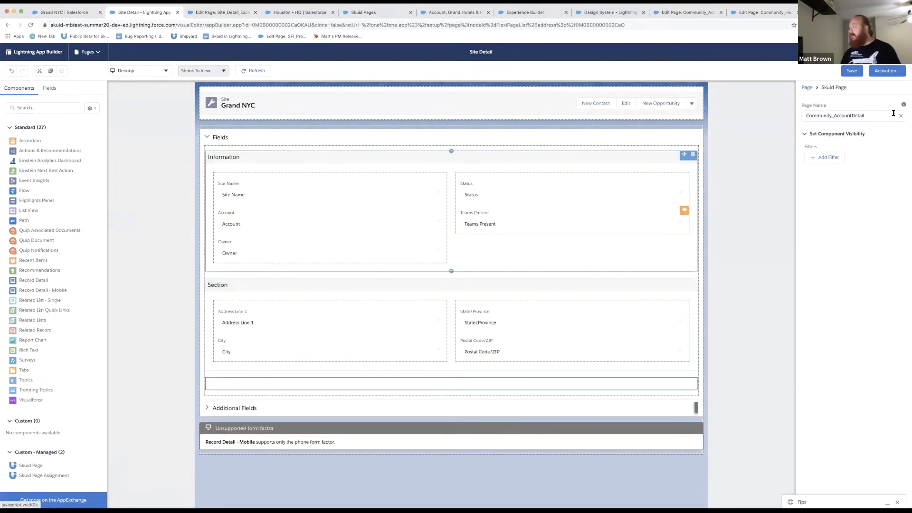
Set the Skuid Page component's page name to Site_Detail_Expanded and save the Lightning page.
click(901, 117)
click(855, 131)
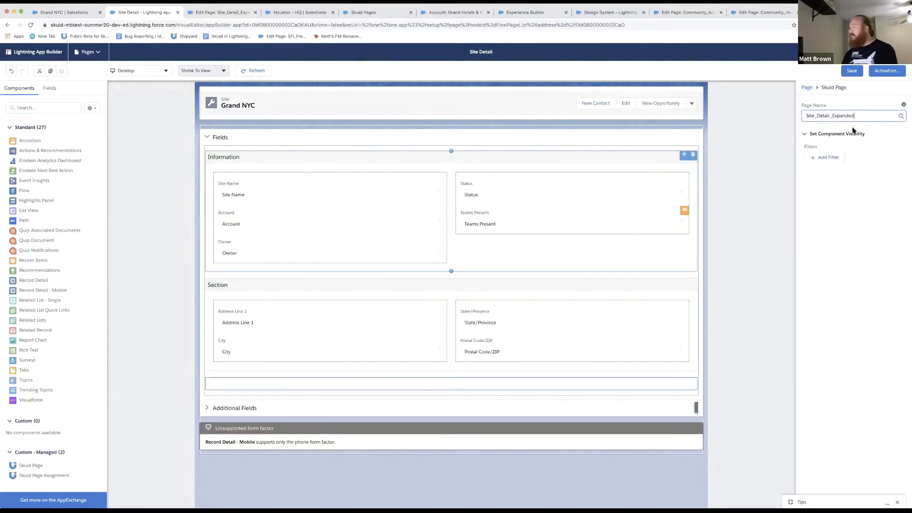
click(853, 71)
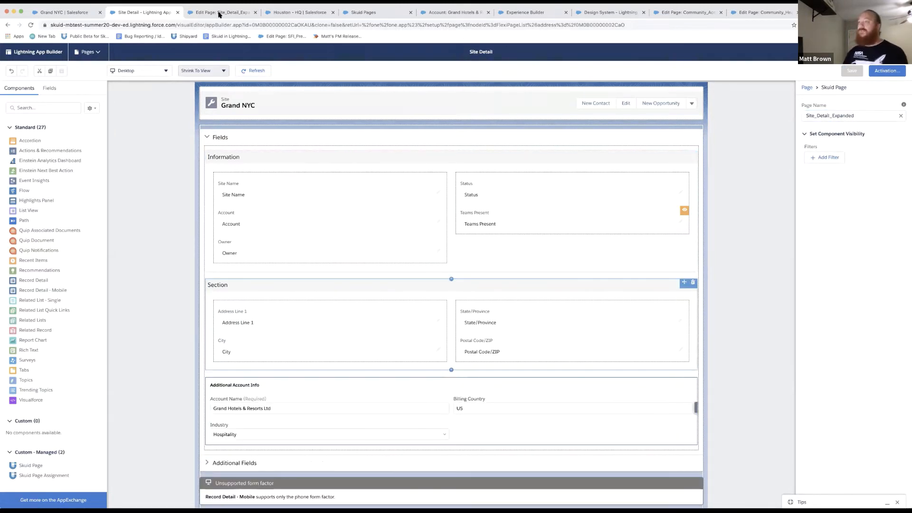
Return to the Grand NYC site record and reload it with the updated page layout.
click(291, 14)
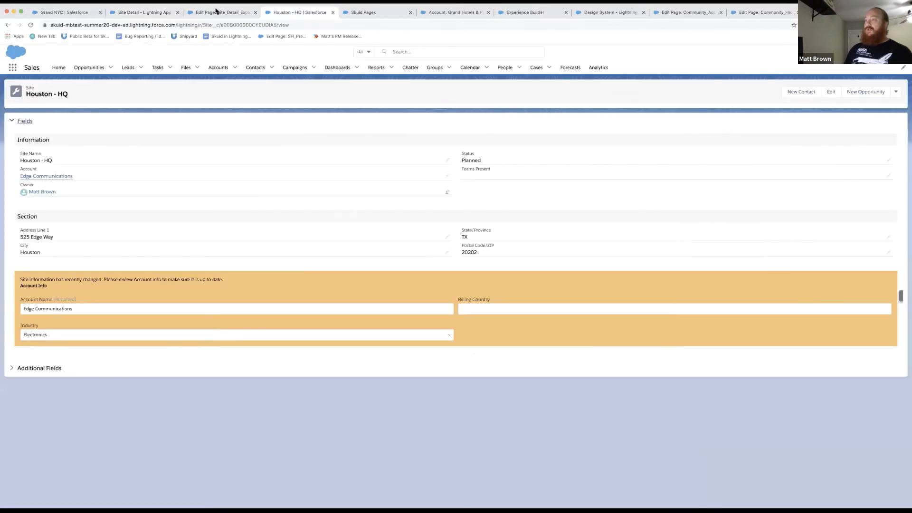
click(216, 10)
click(65, 13)
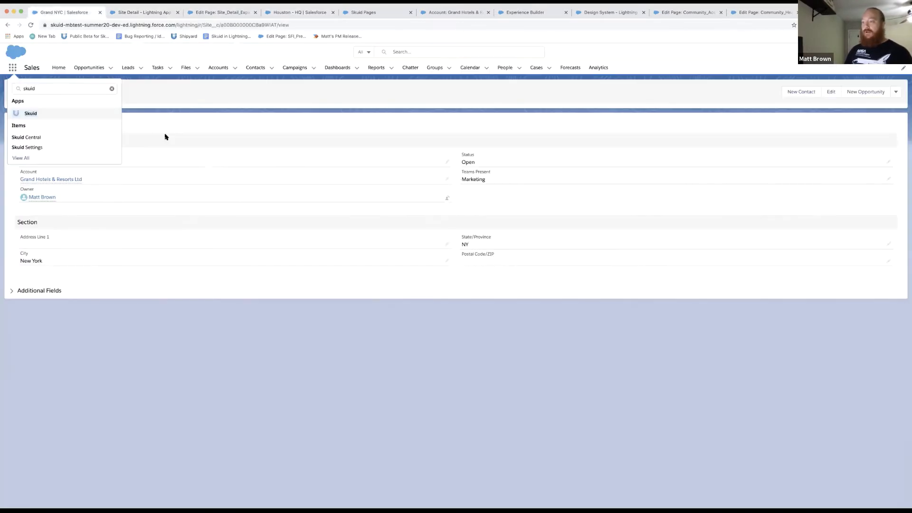
click(171, 88)
key(super+r)
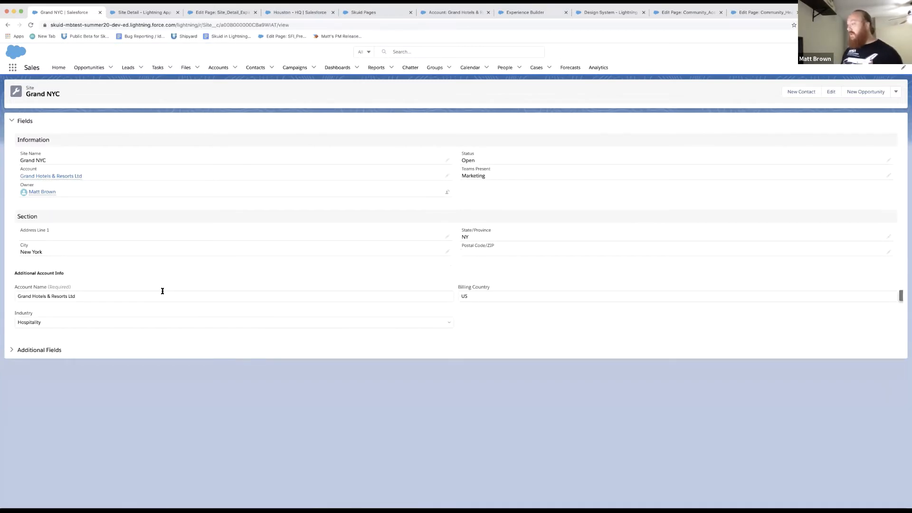
Set the account's Industry to Other in Additional Account Info and enter the Account Description field for editing.
click(277, 325)
scroll(244, 354, down, 5)
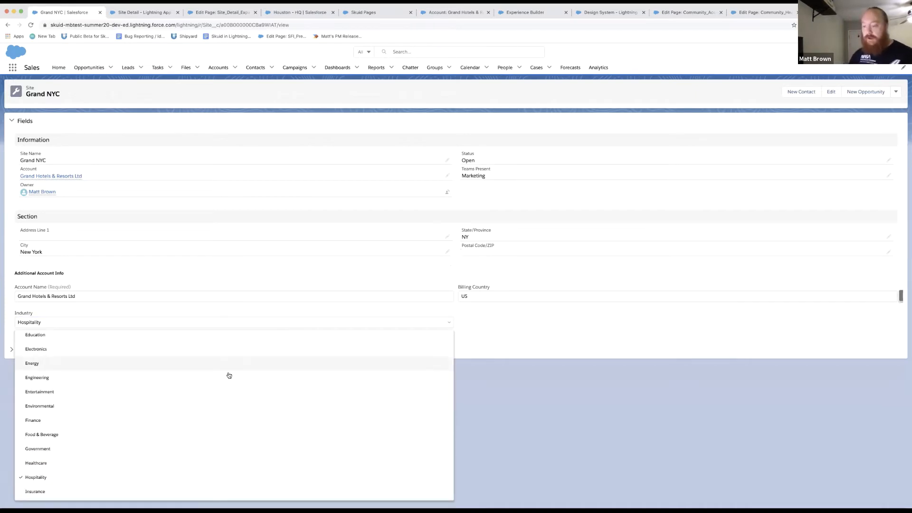
click(139, 490)
click(651, 324)
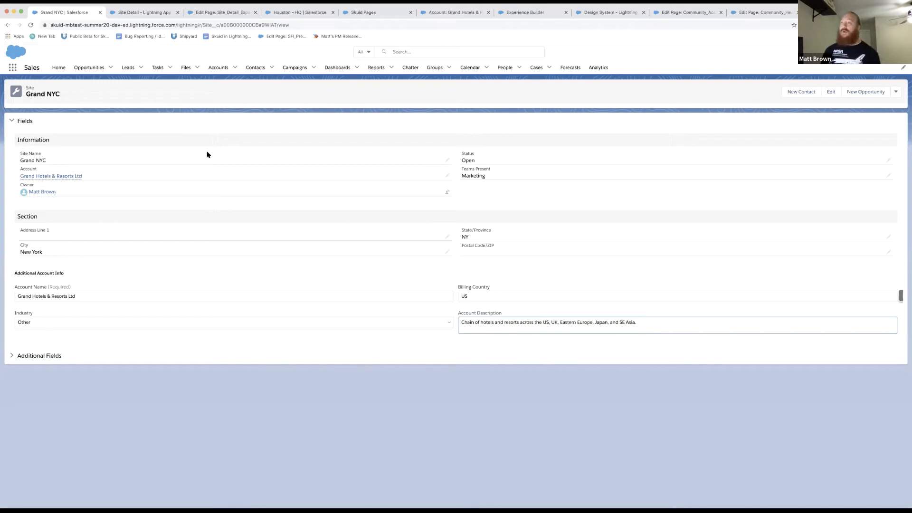
Switch to the Skuid page editor, add Parent Account ID to the SiteDetail_AccountView model, and place it in a new form row below Industry.
click(211, 13)
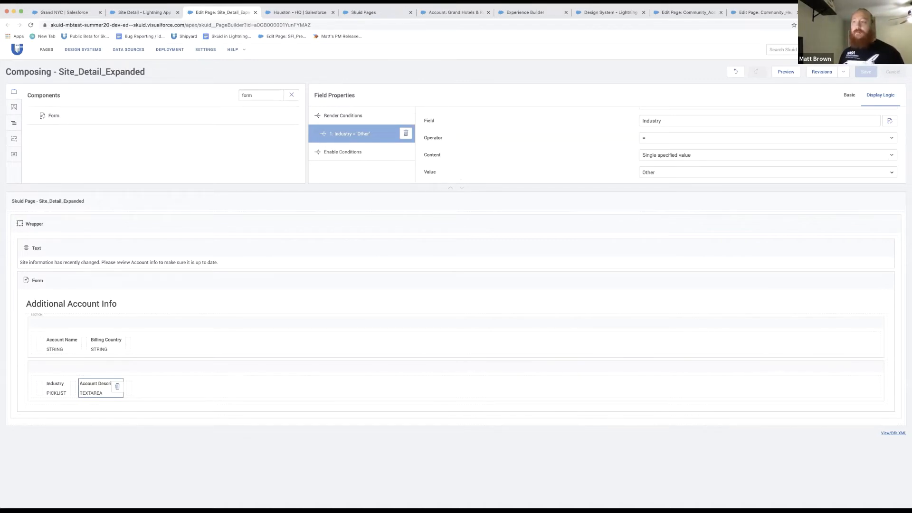
click(14, 106)
click(109, 136)
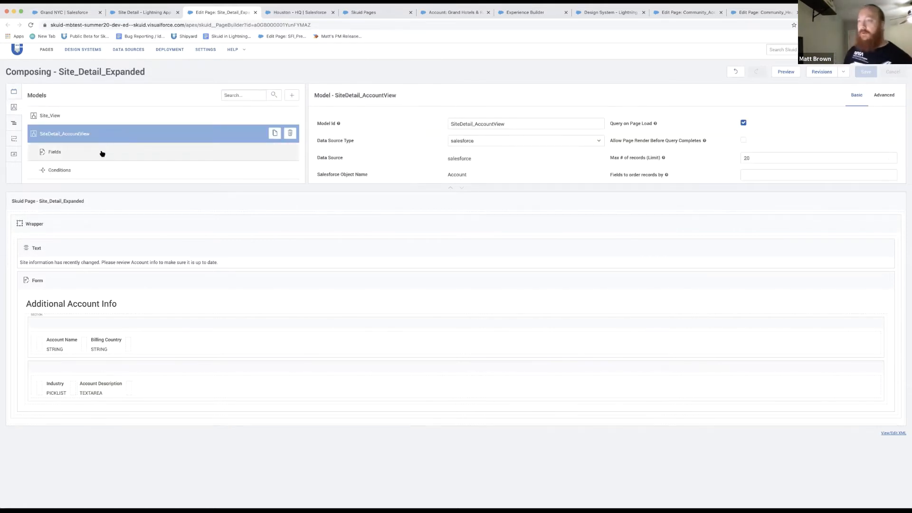
click(102, 154)
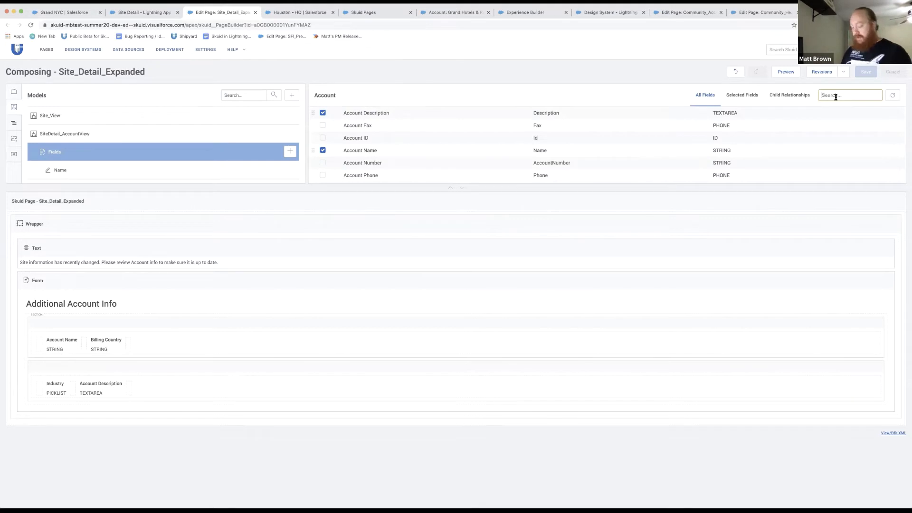
text(paren)
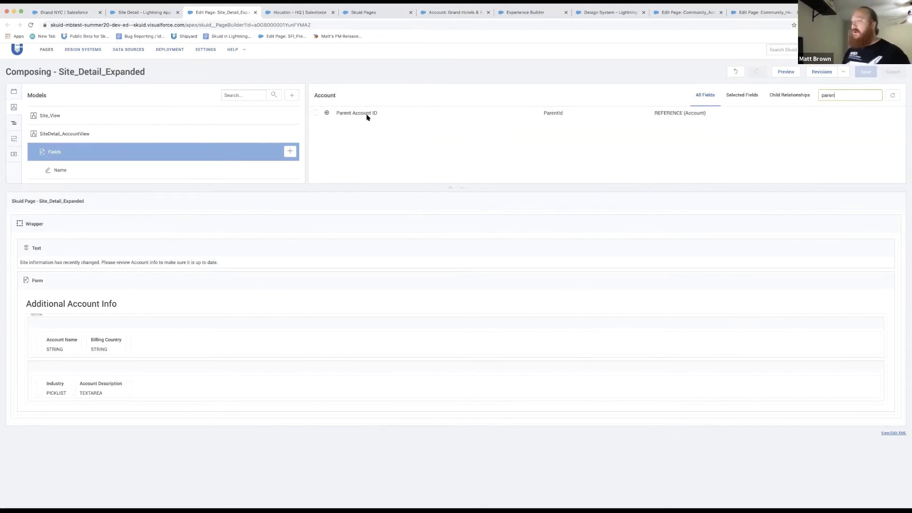
click(315, 112)
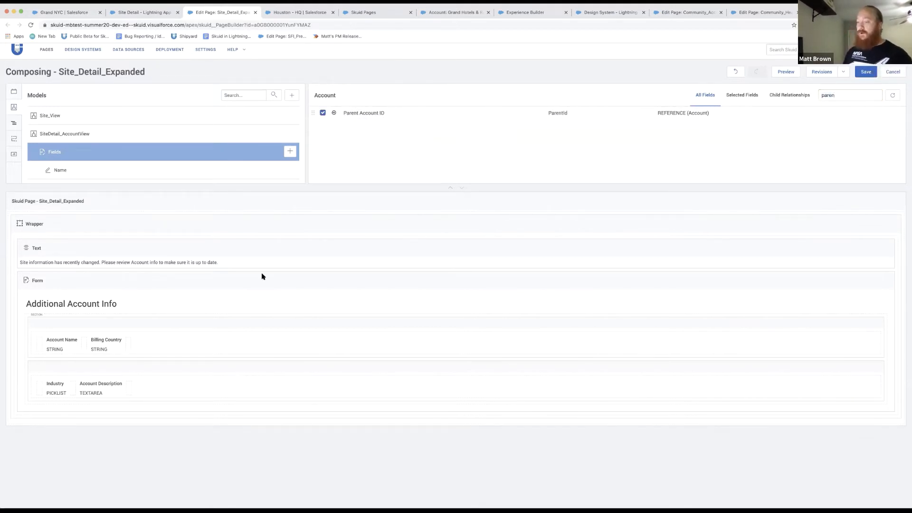
drag(262, 277, 58, 407)
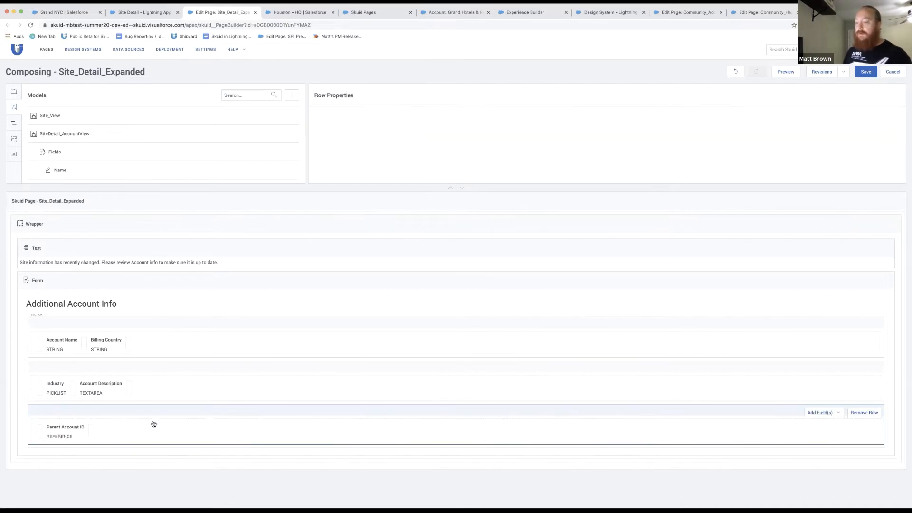
Try to place the parent account's Billing Country field beside Parent Account ID in the form.
click(154, 153)
text(paren)
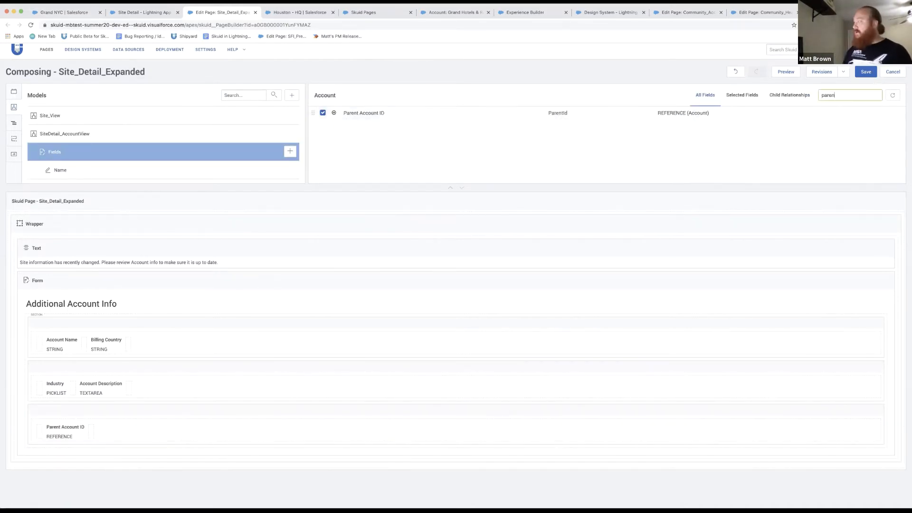
click(334, 113)
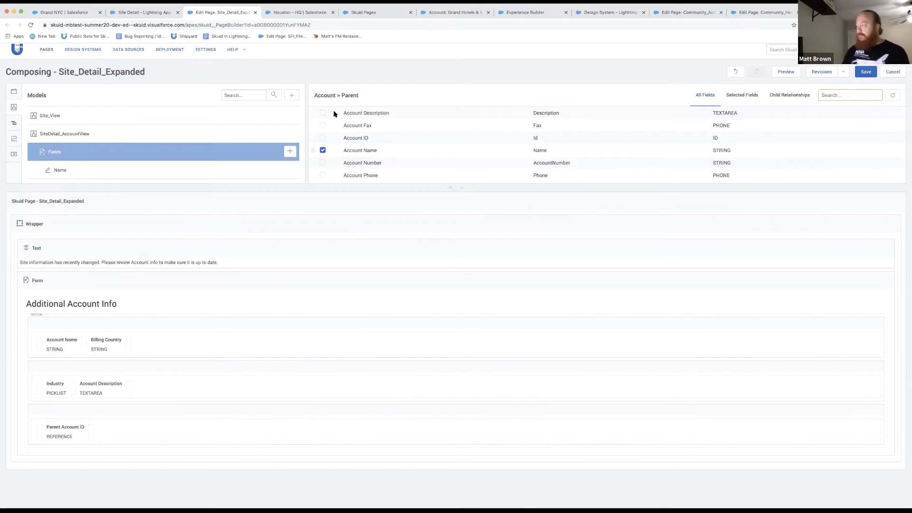
text(billing)
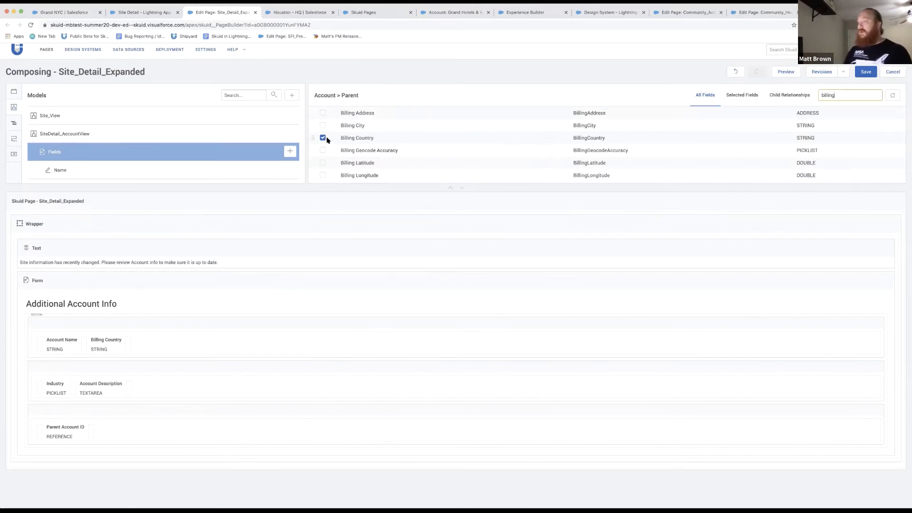
drag(314, 137, 88, 432)
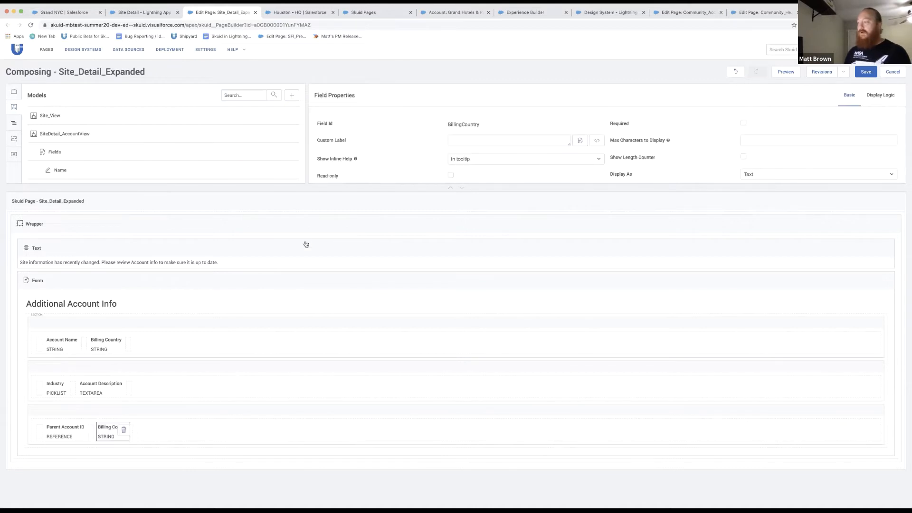
Remove and reselect the account model's Billing Country field, place it beside Parent Account ID in the form, and save the page.
click(152, 152)
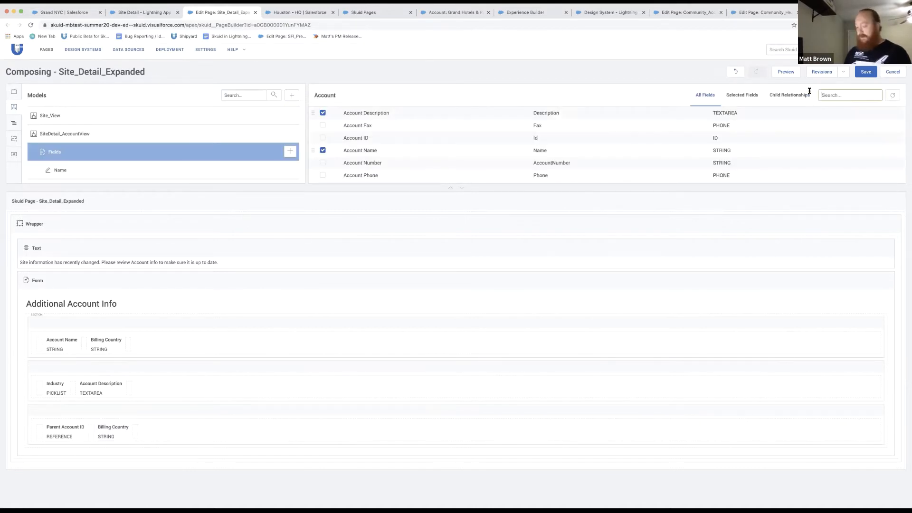
text(billin)
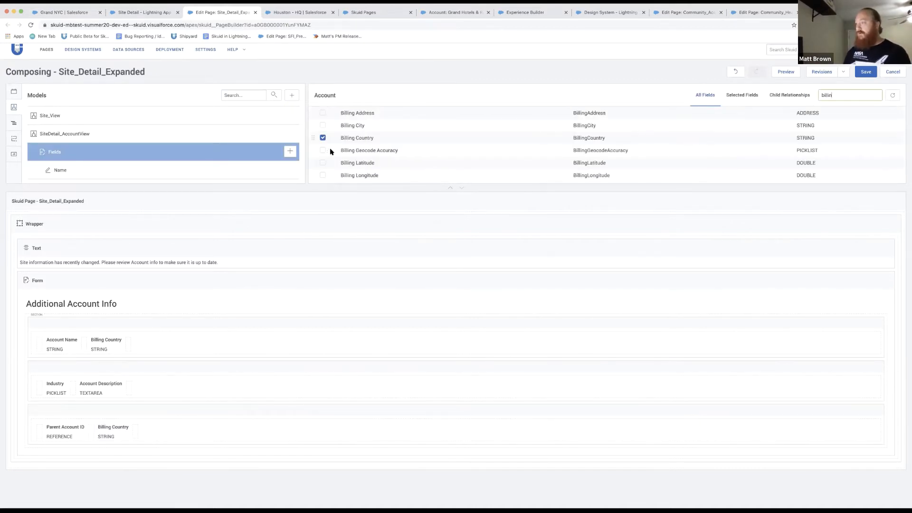
click(322, 138)
click(316, 138)
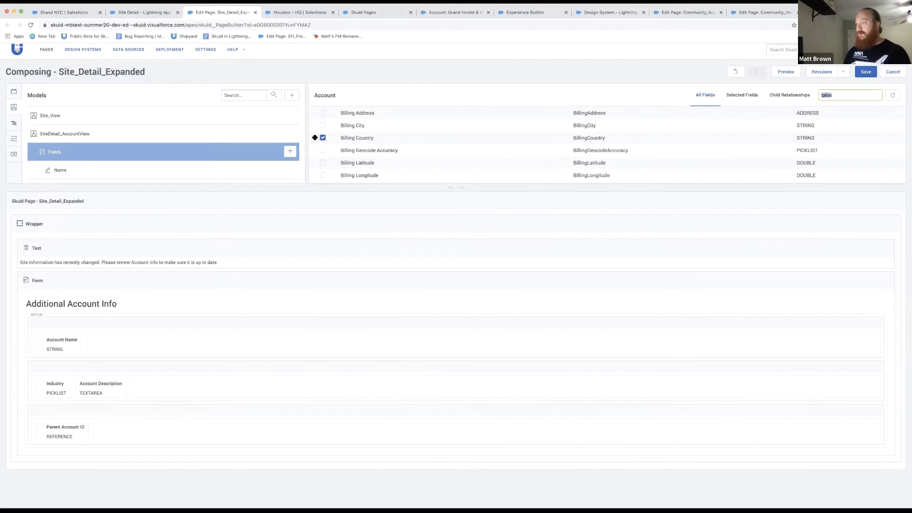
drag(315, 138, 90, 426)
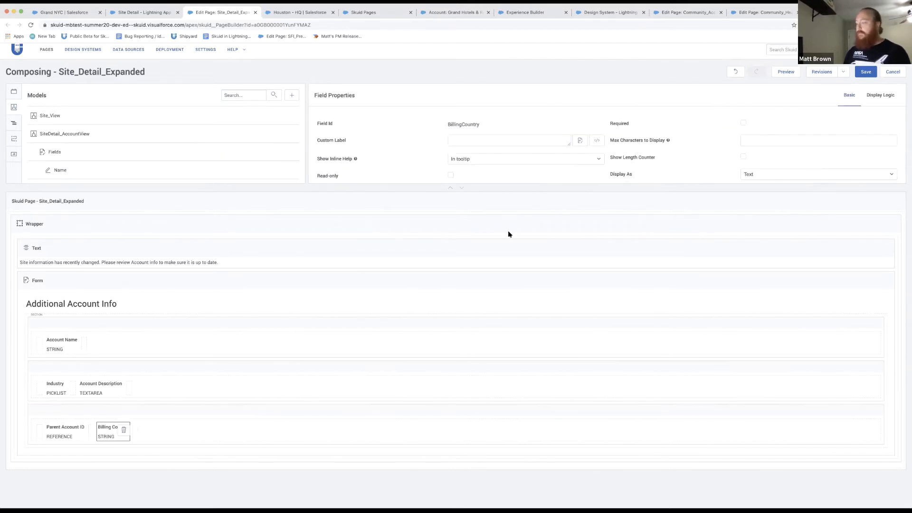
click(865, 71)
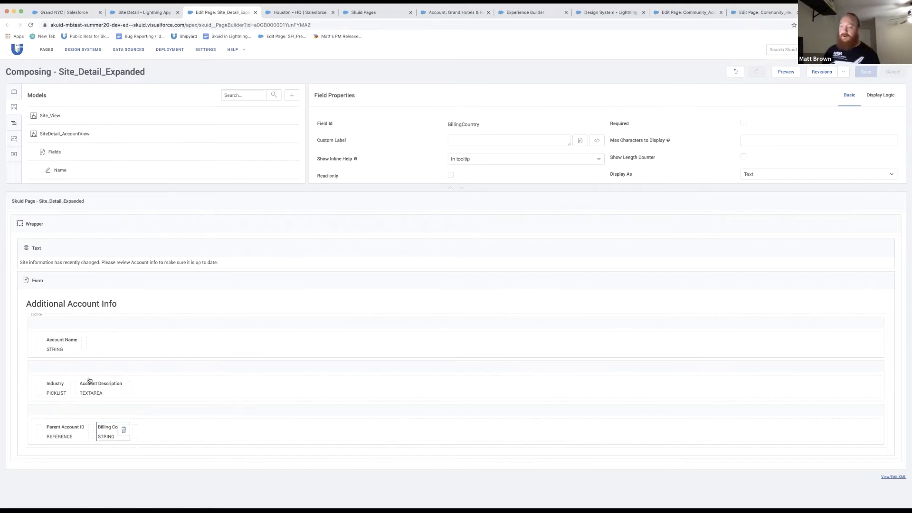
Make the account's Billing Country field in the form read-only.
click(64, 432)
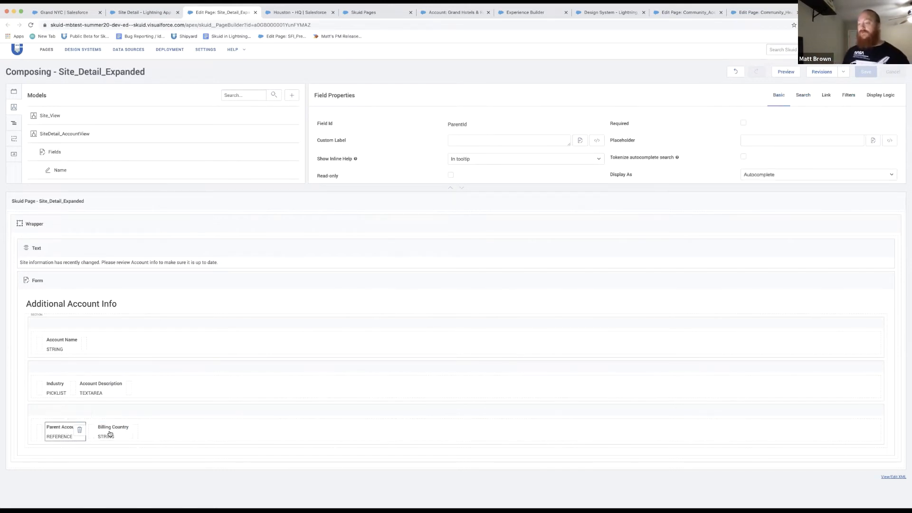
click(107, 433)
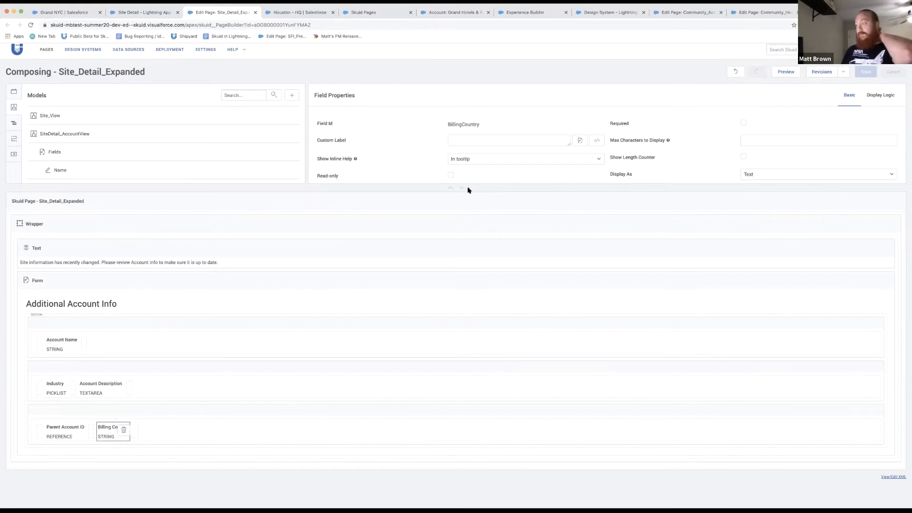
click(450, 176)
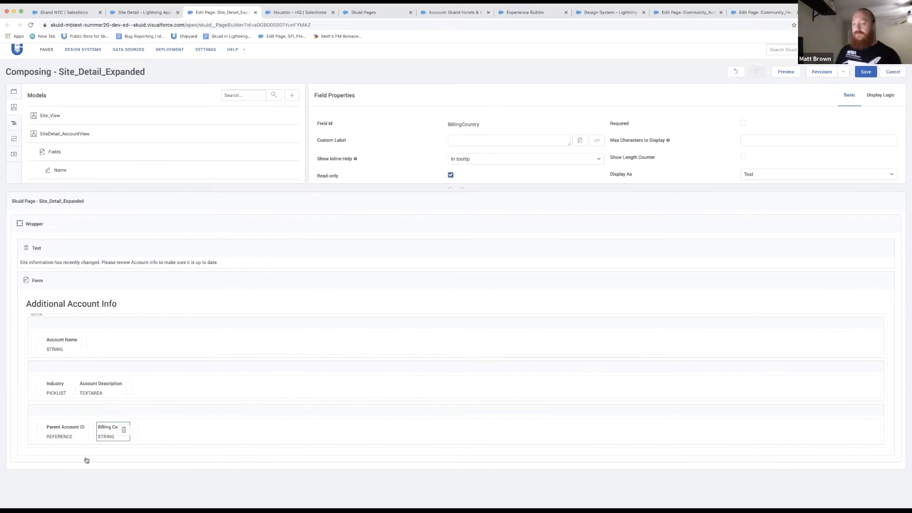
Replace the account's Billing Country field beside Parent Account ID with the Billing Country field from the Parent relationship.
click(127, 429)
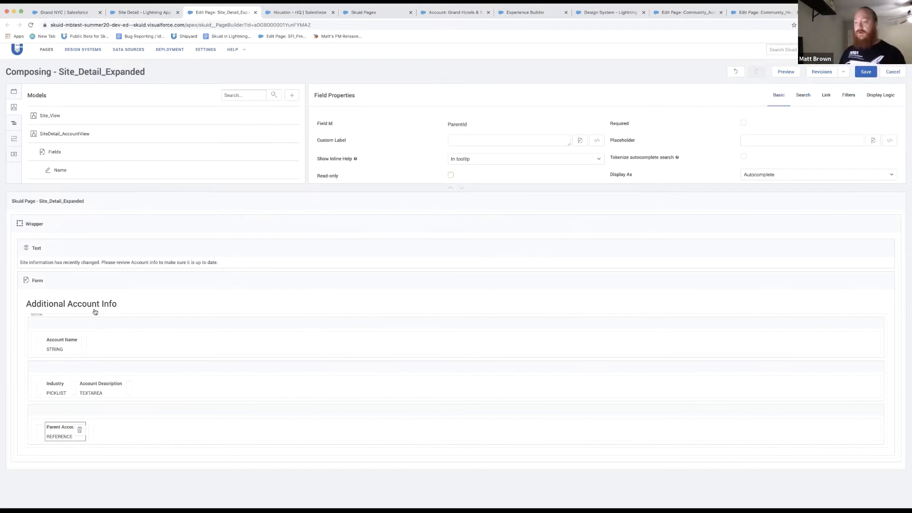
click(135, 412)
click(832, 413)
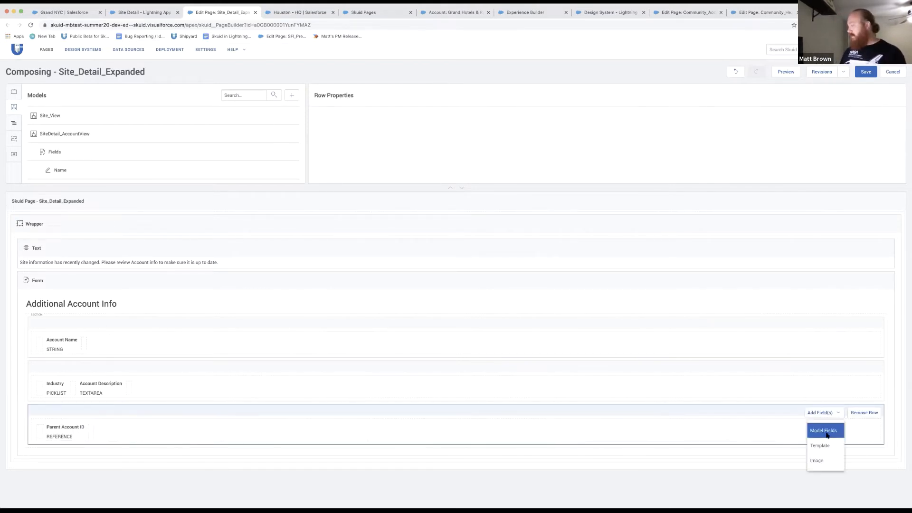
click(825, 432)
click(332, 298)
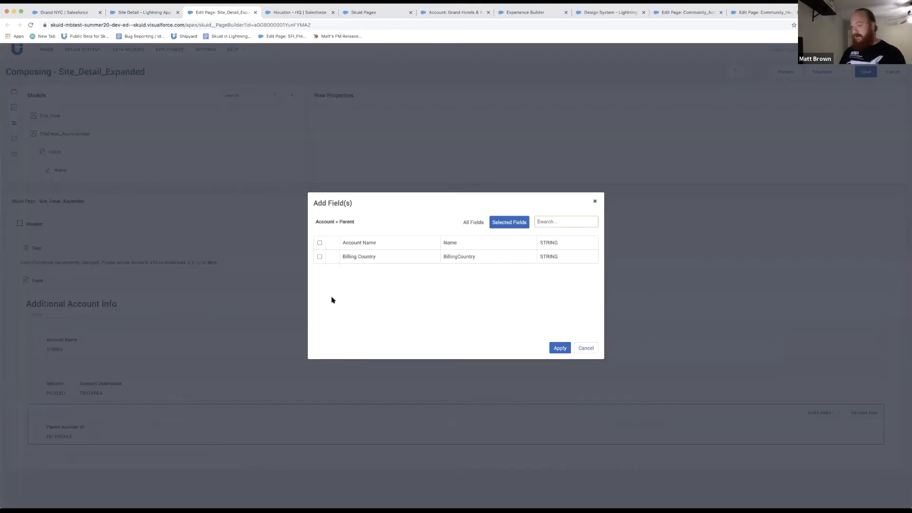
text(billin)
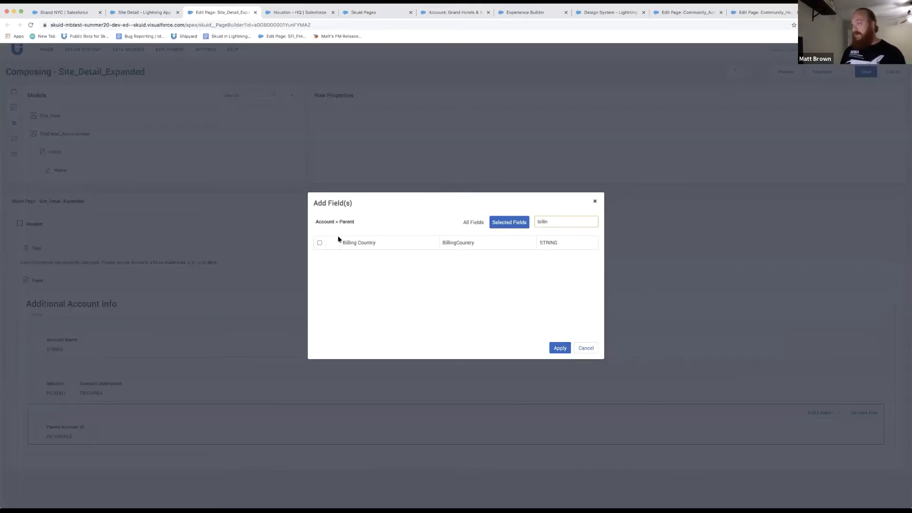
click(319, 243)
click(557, 349)
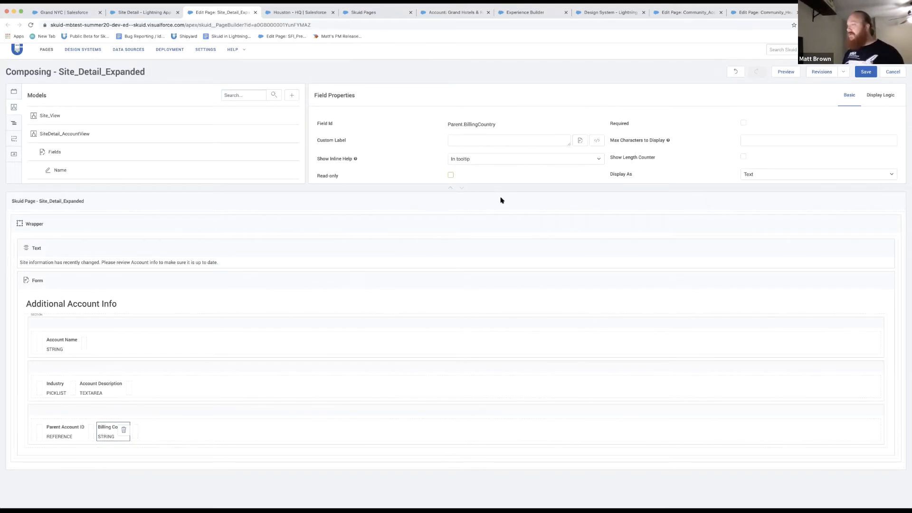
Give the parent's Billing Country field the custom label Parent Billing Country and save the page.
click(516, 140)
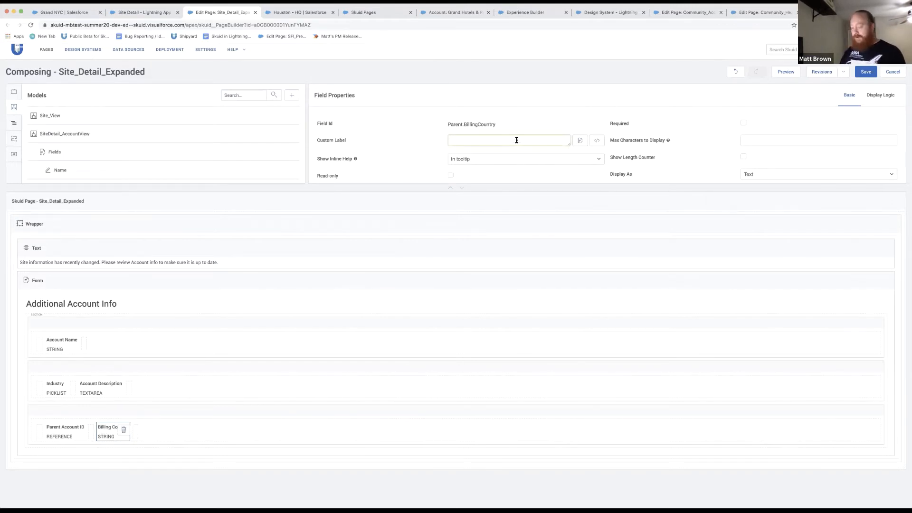
text(Parent)
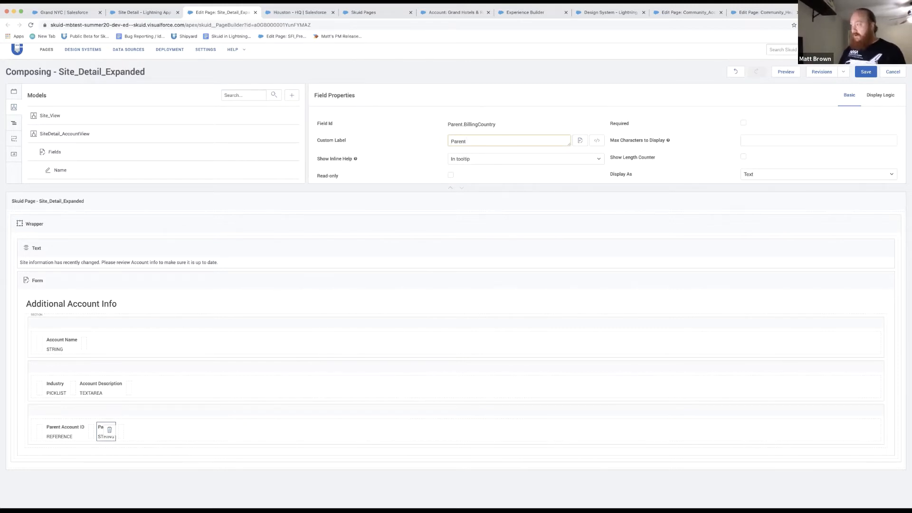
text( Billing Info)
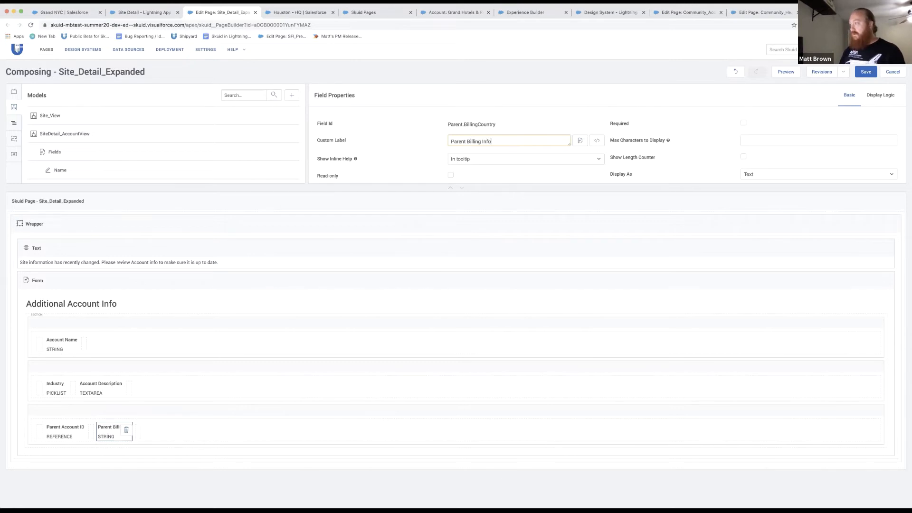
key(BackSpace)
key(BackSpace)
key(BackSpace)
key(BackSpace)
text(Country)
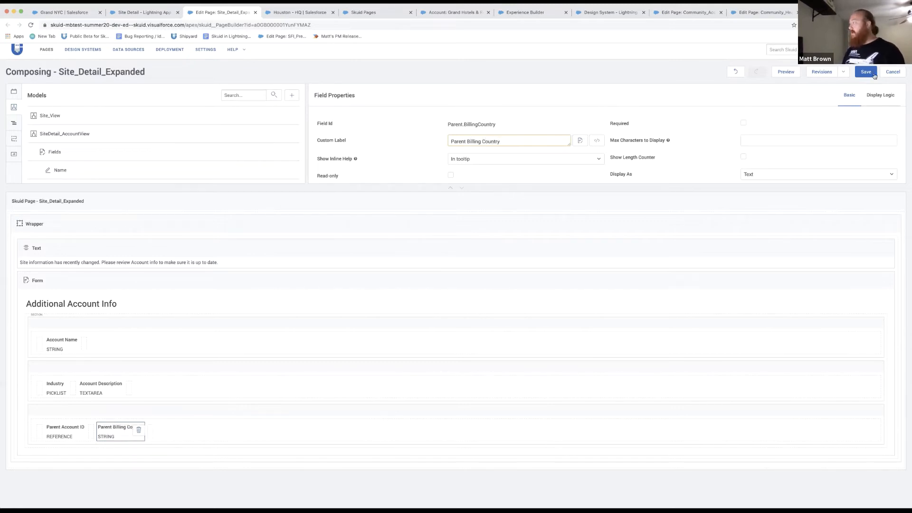
click(873, 76)
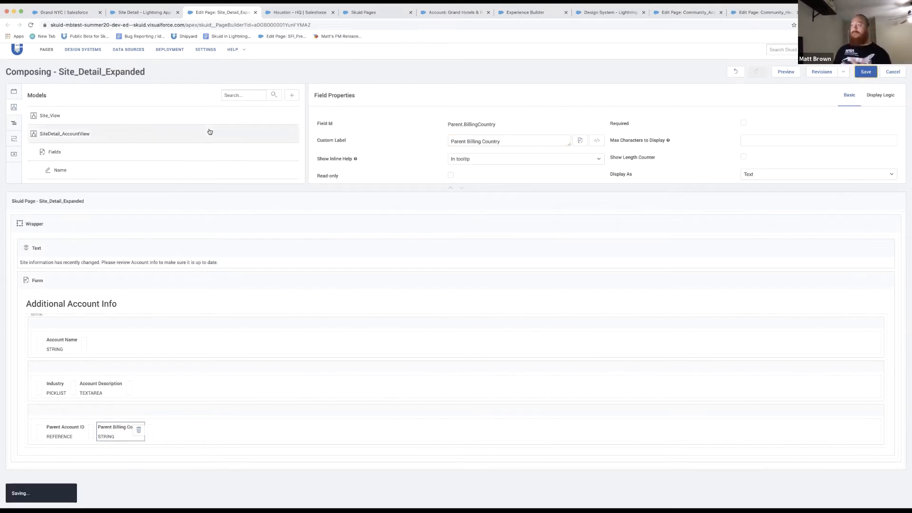
Switch to the Grand NYC site record and reload it, discarding the unsaved edits, to check the parent account fields.
click(71, 12)
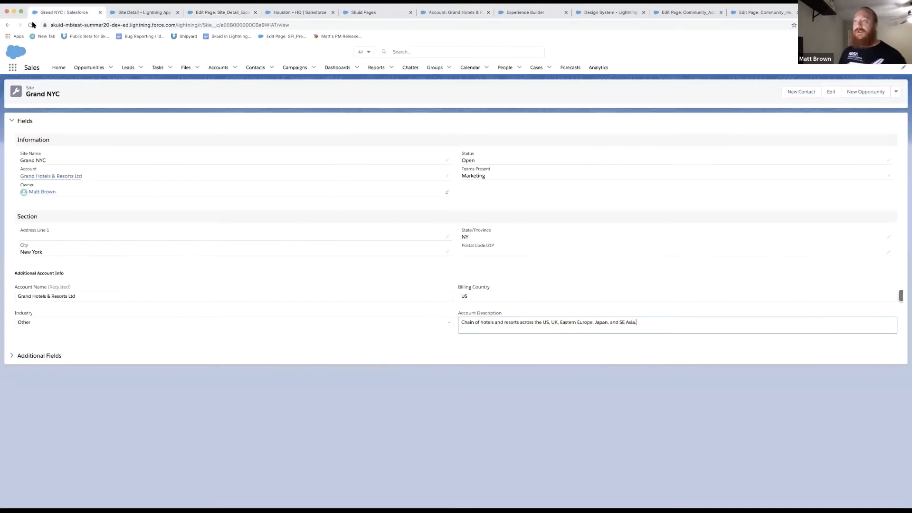
click(31, 24)
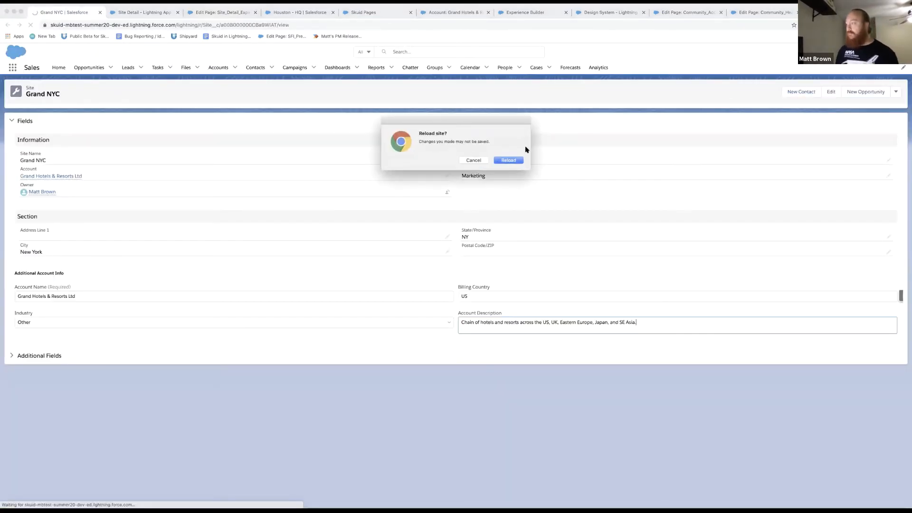
click(520, 161)
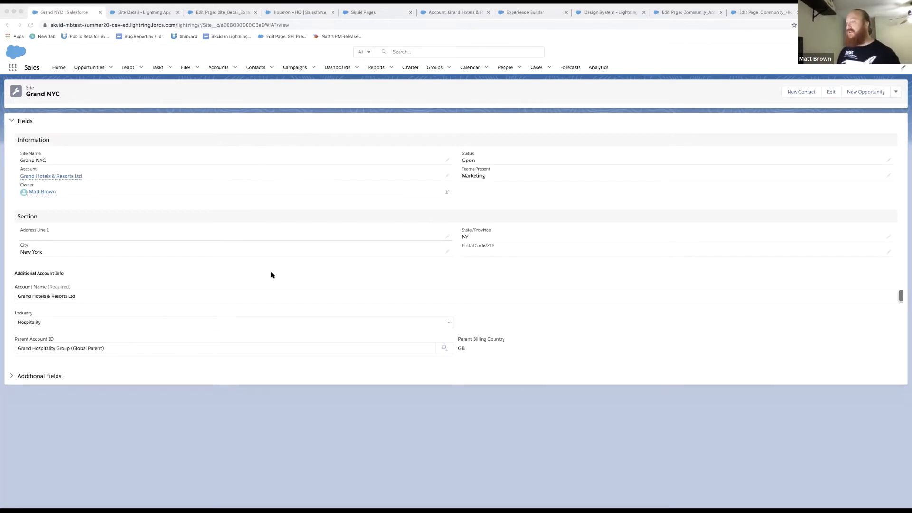
Switch to the Lightning_Schooner design system and examine its brand color, border and opacity variables.
click(602, 13)
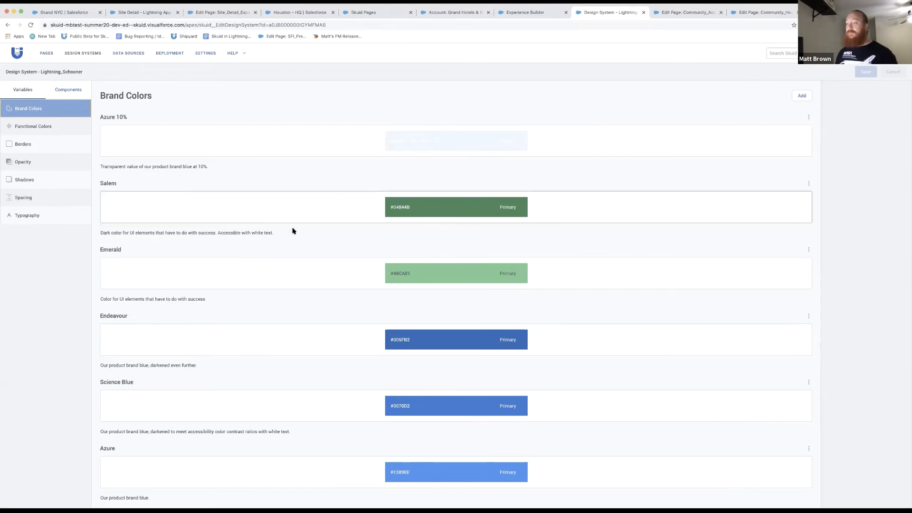
scroll(291, 230, down, 15)
scroll(287, 223, down, 6)
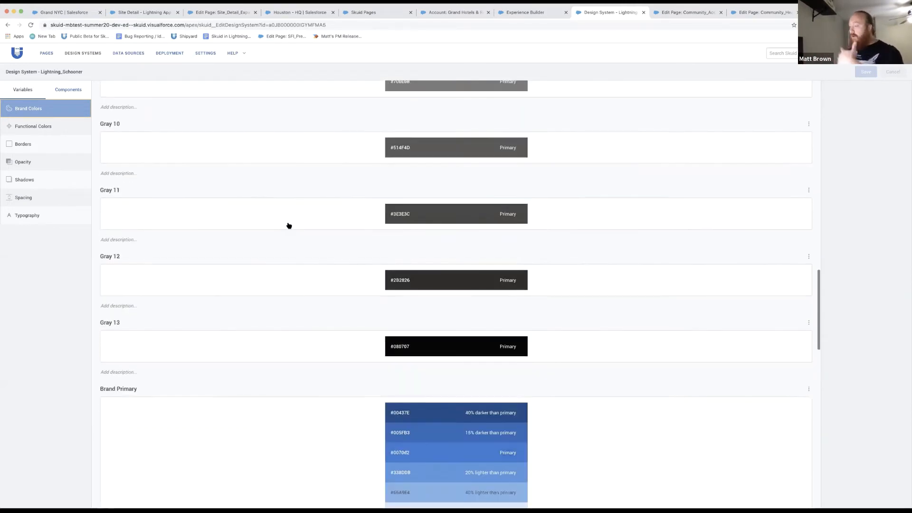
scroll(278, 220, up, 15)
click(49, 141)
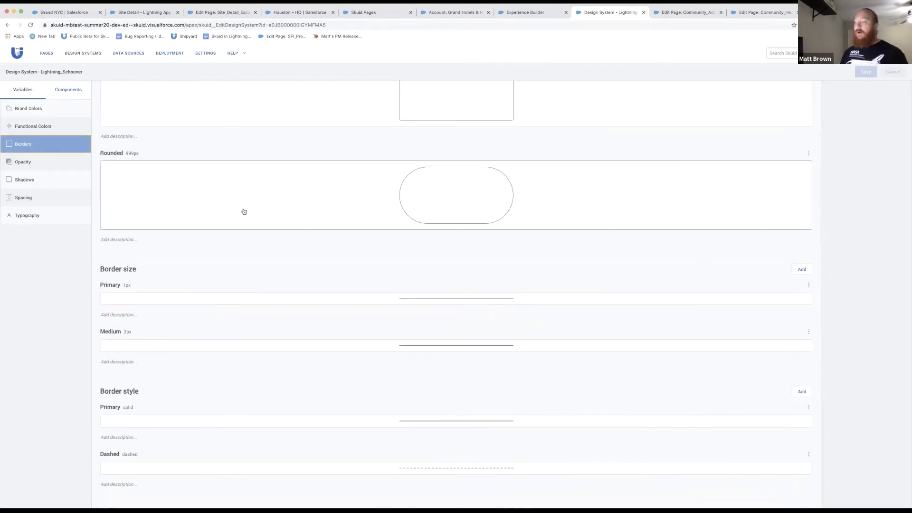
scroll(242, 209, up, 3)
click(54, 160)
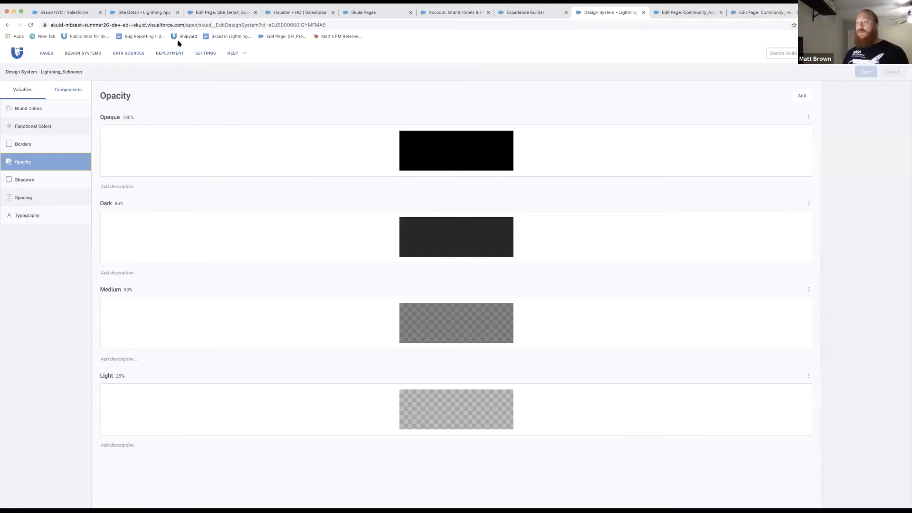
Browse the design system's components to Wrapper and examine the NeedsAttention variant's name and background color options.
click(76, 90)
scroll(49, 219, down, 2)
scroll(49, 221, down, 5)
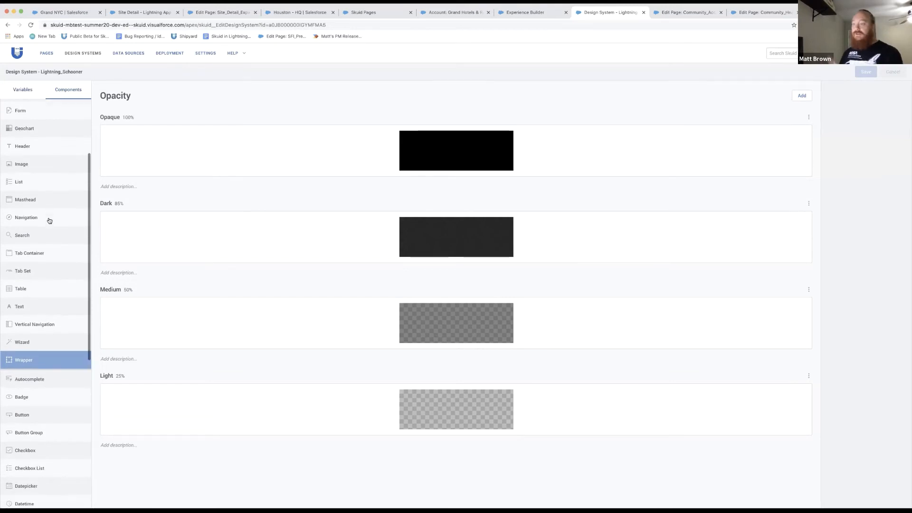
click(49, 247)
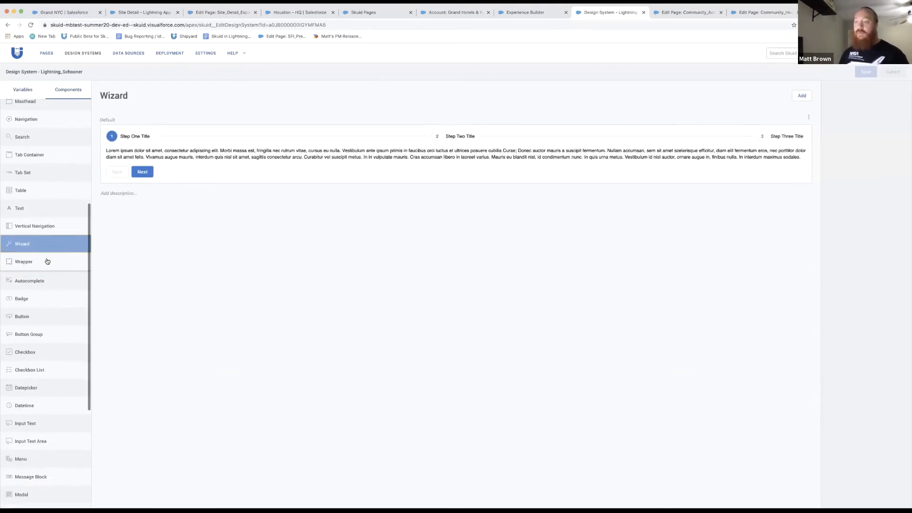
click(52, 260)
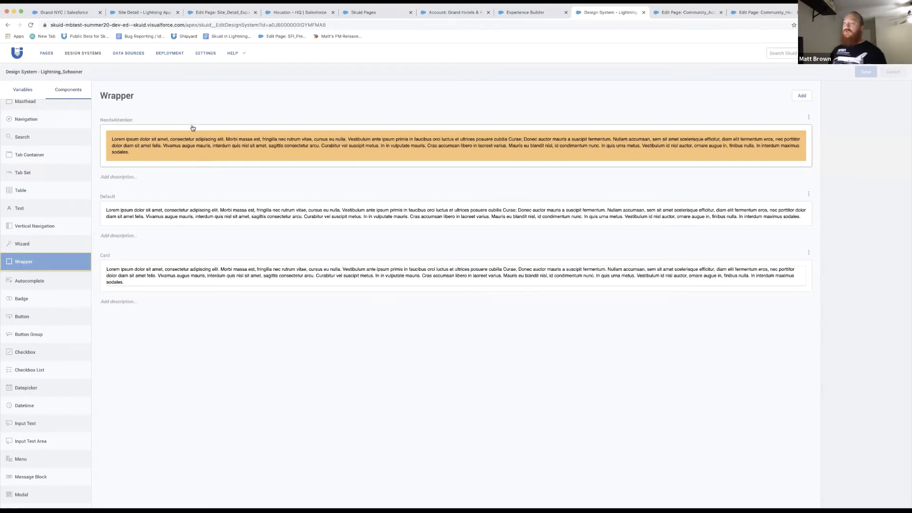
click(205, 132)
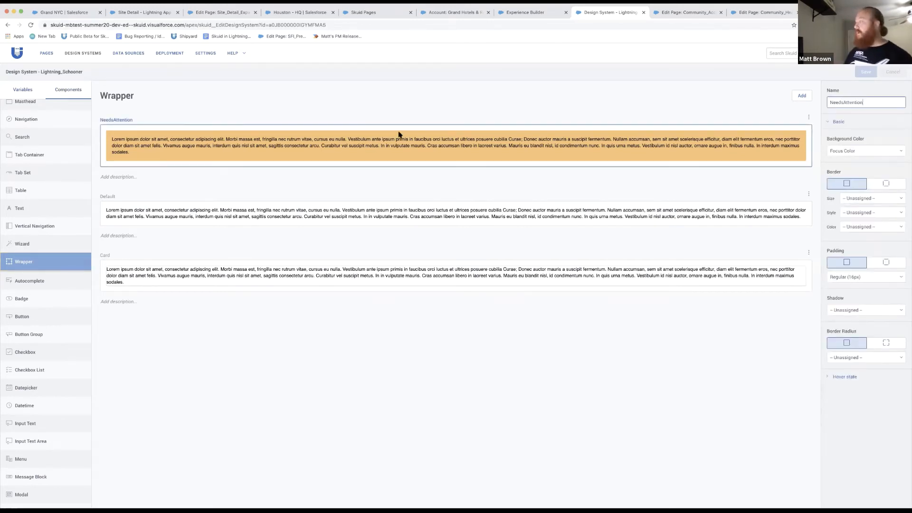
click(872, 101)
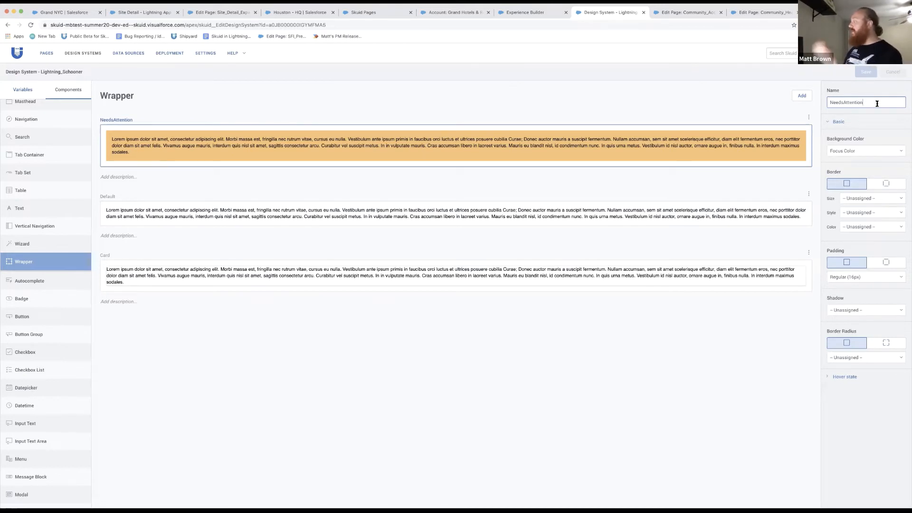
click(873, 150)
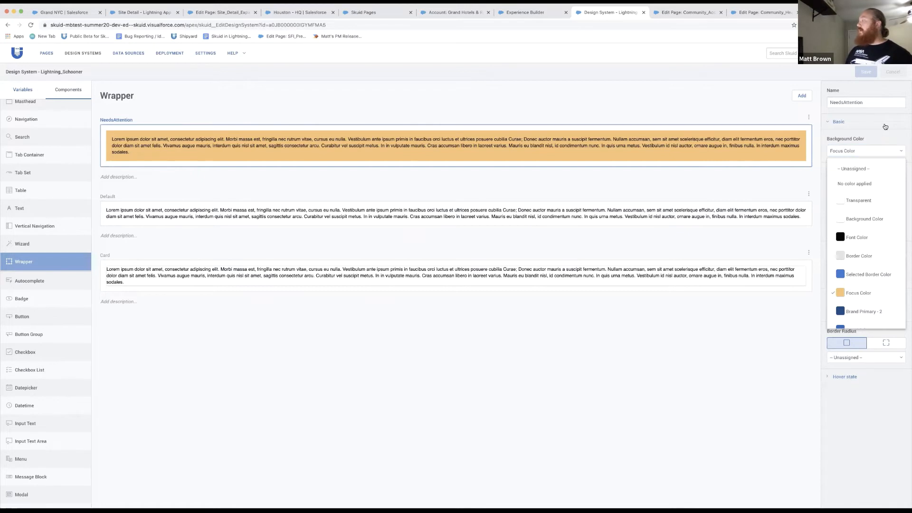
click(885, 126)
click(884, 126)
click(854, 135)
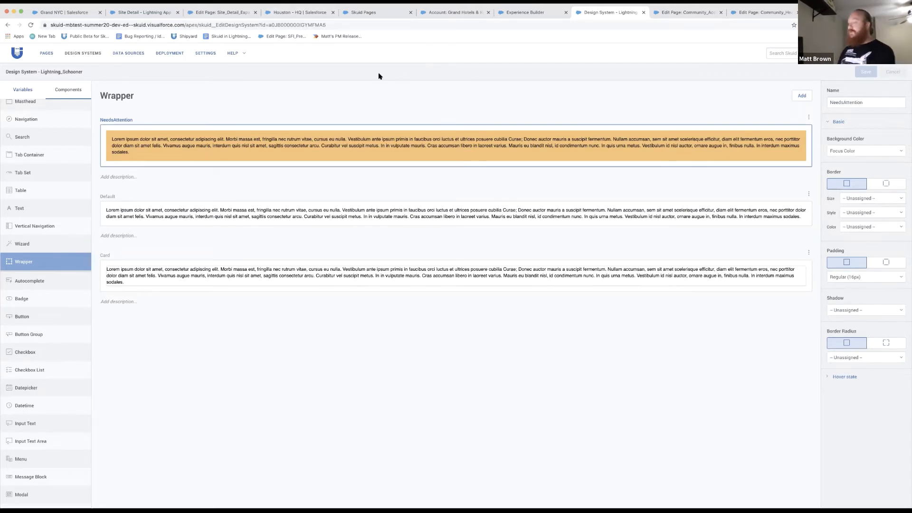
Switch to the Site_Detail_Expanded page and examine the Wrapper's NeedsAttention rule under its style variant conditions.
click(224, 15)
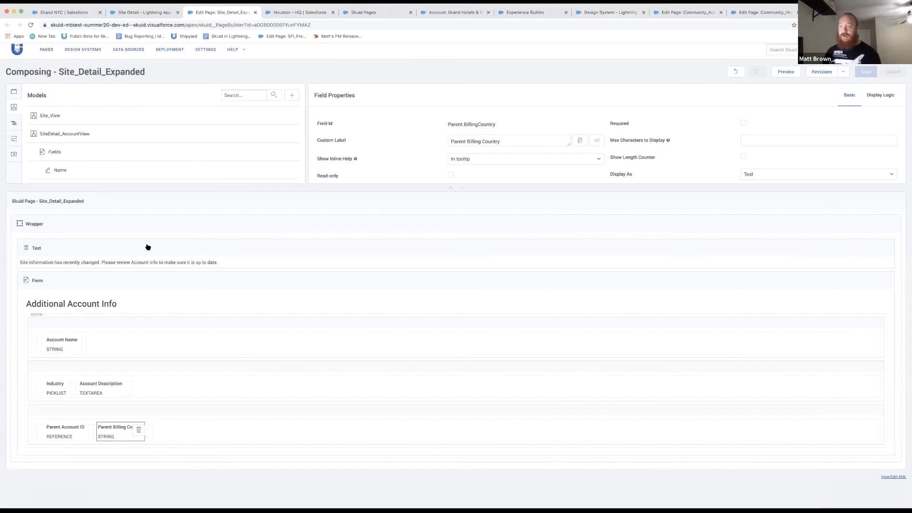
click(158, 223)
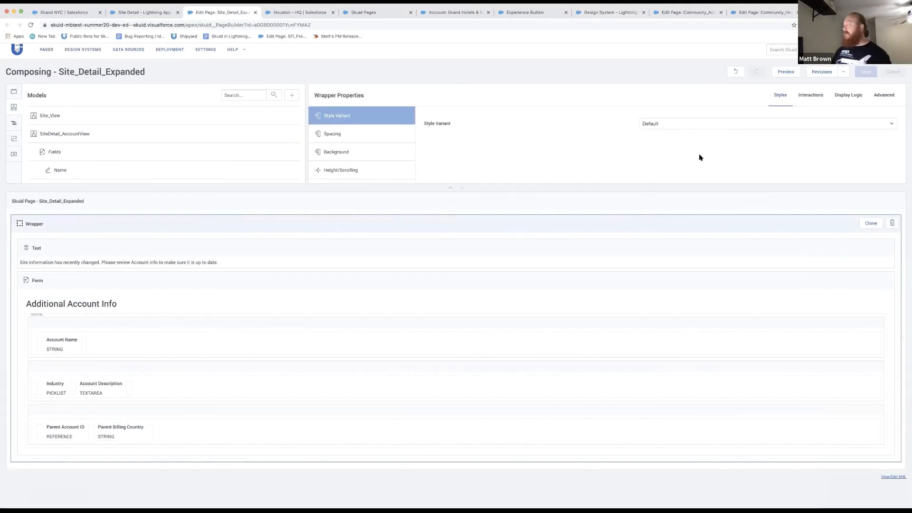
click(846, 100)
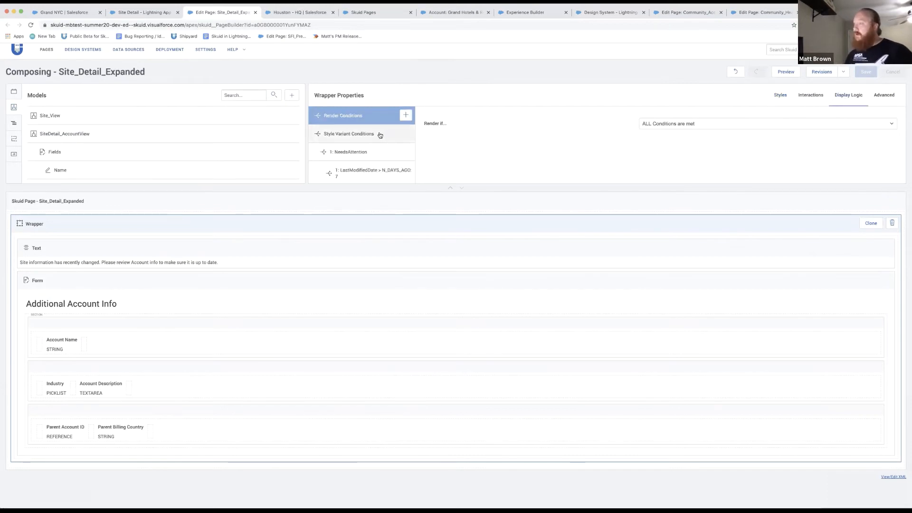
click(350, 135)
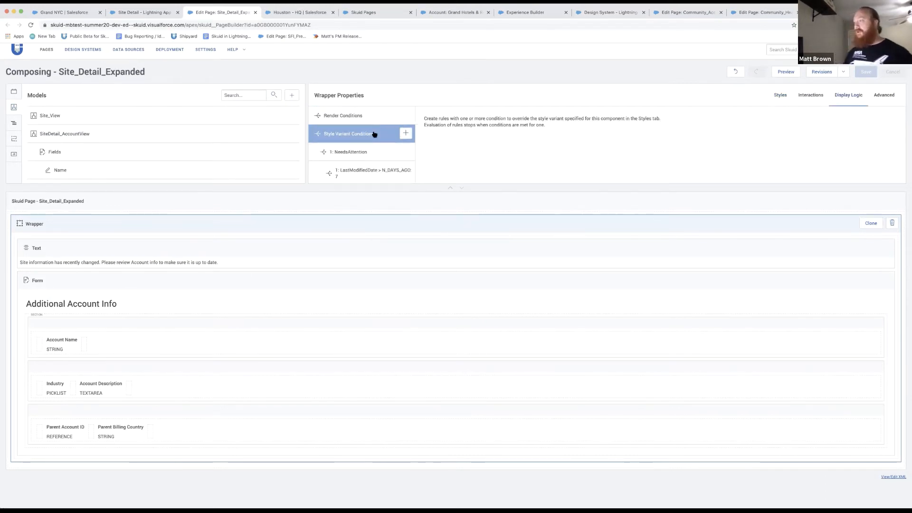
click(360, 151)
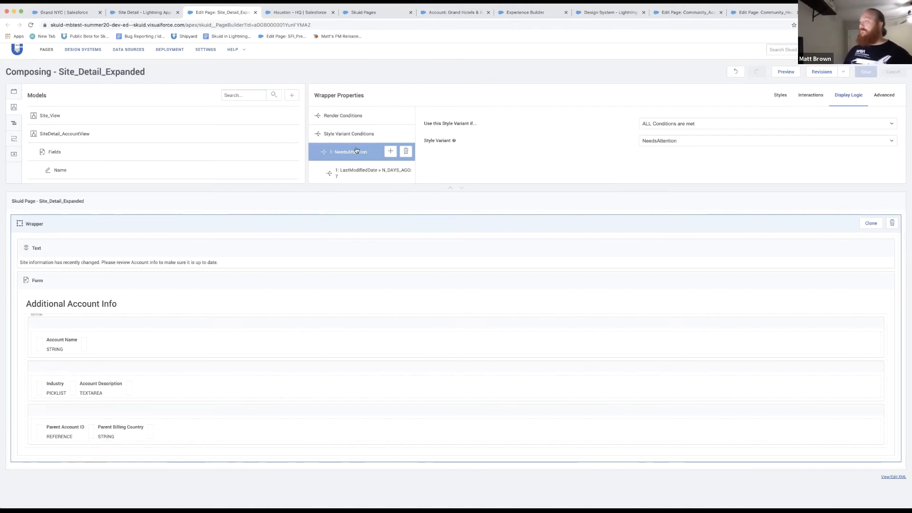
scroll(363, 166, down, 1)
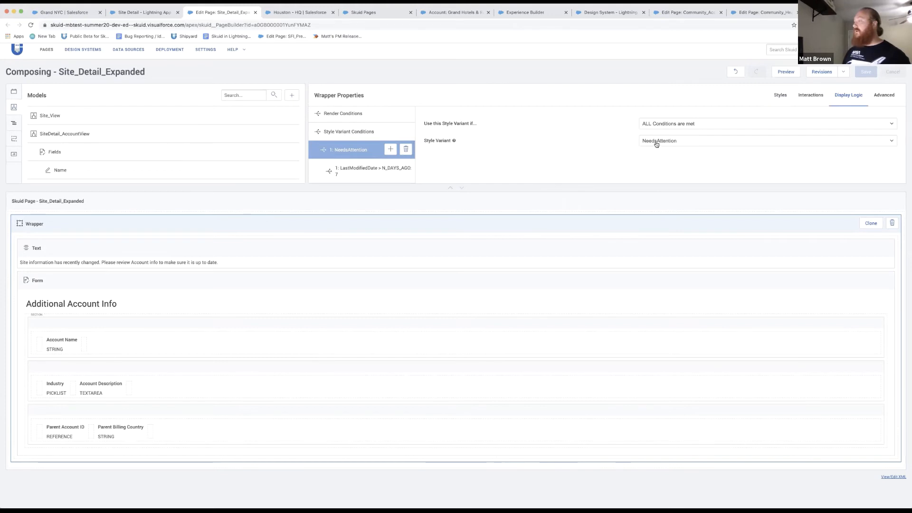
Examine the NeedsAttention rule's LastModifiedDate condition, including its source model, operator and value, and select the Wrapper's Text component.
click(366, 169)
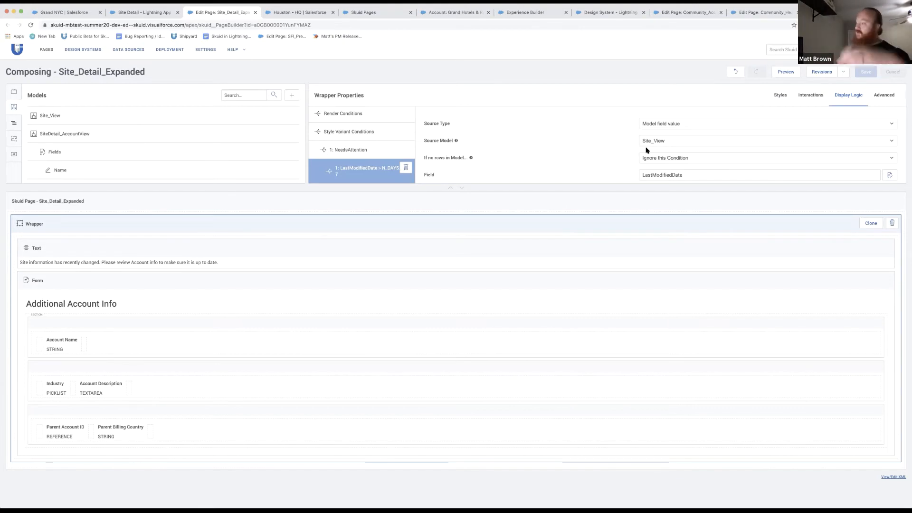
scroll(662, 145, down, 1)
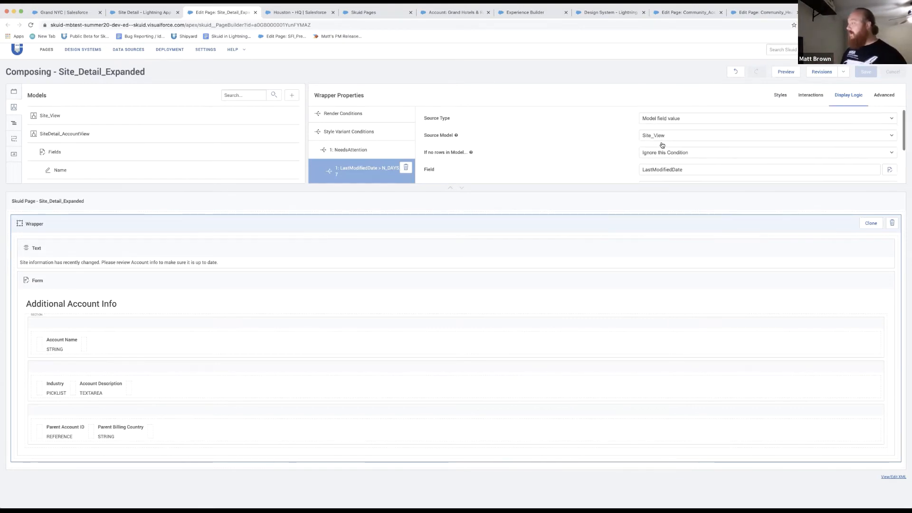
scroll(662, 145, down, 3)
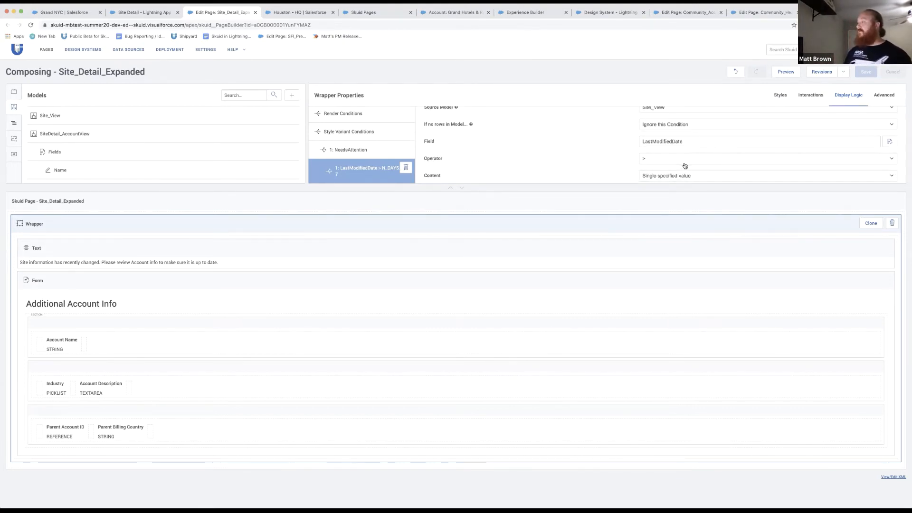
scroll(684, 165, down, 3)
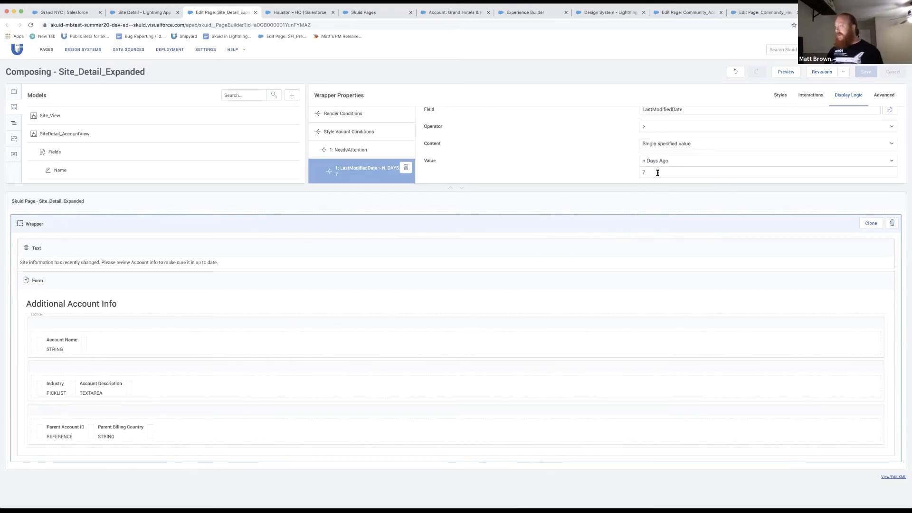
click(375, 149)
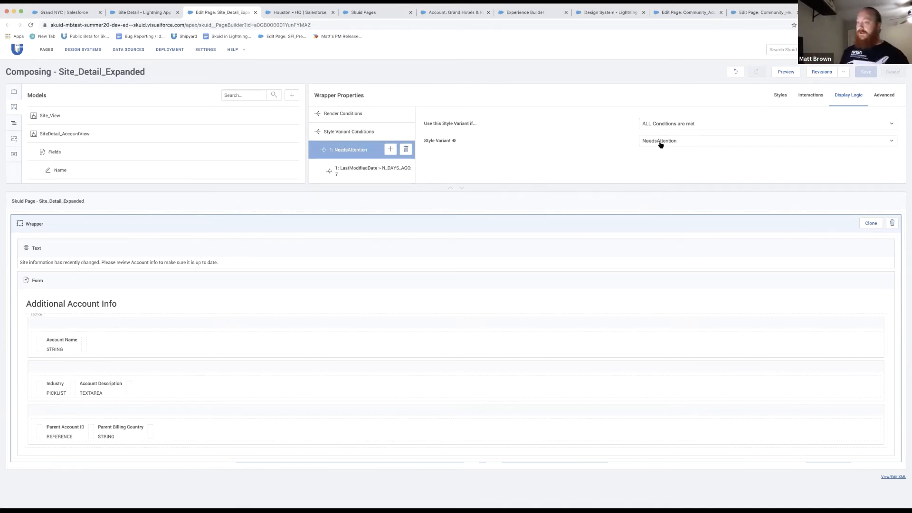
click(255, 249)
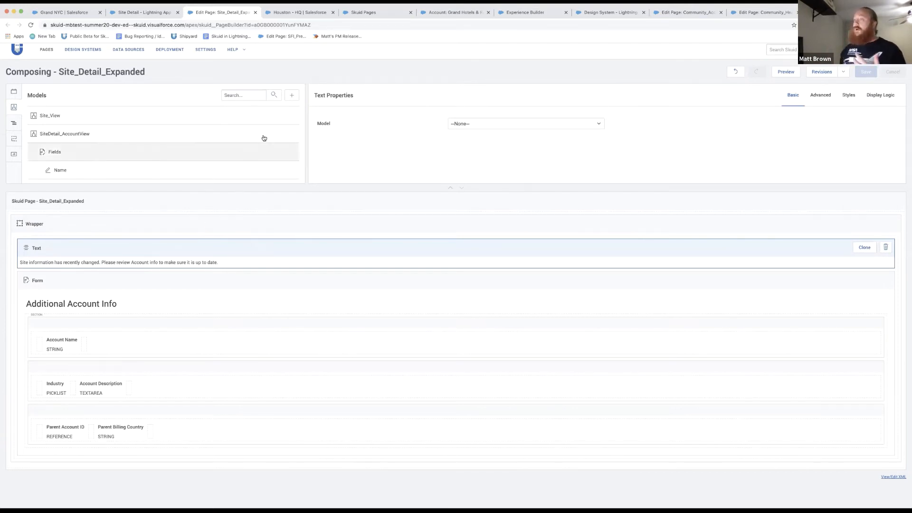
Compare the Grand NYC and Houston - HQ site records, checking Houston's last modified date under Additional Fields.
click(91, 14)
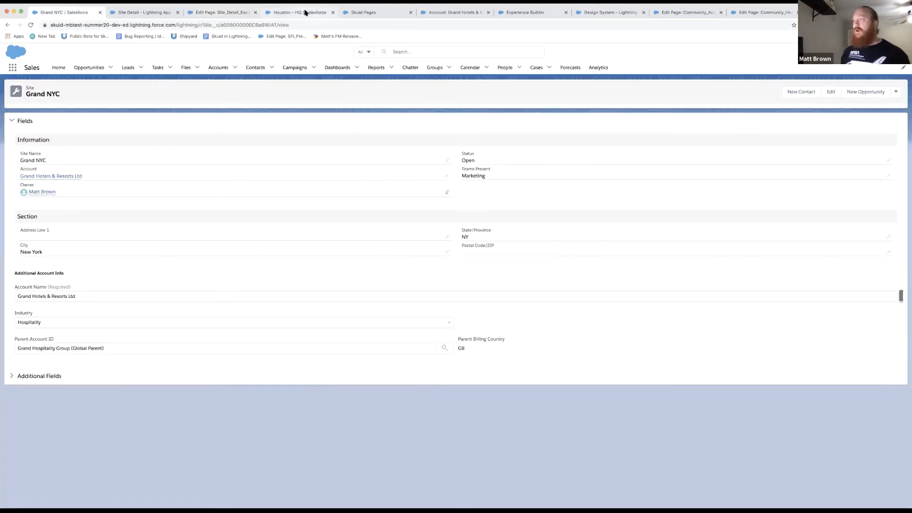
click(305, 13)
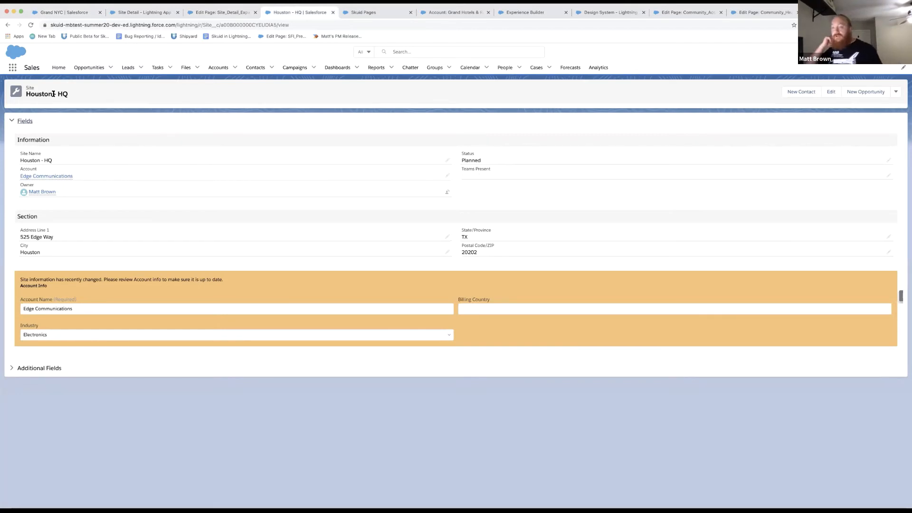
click(12, 368)
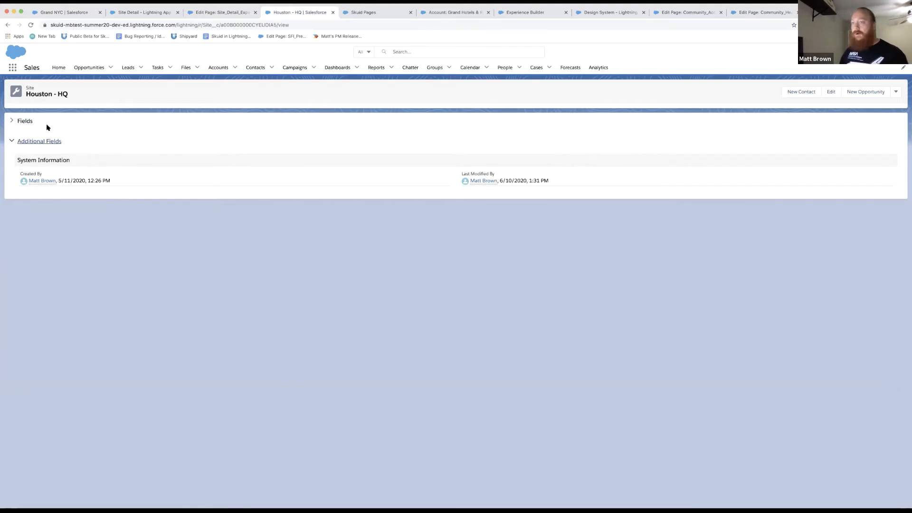
click(12, 120)
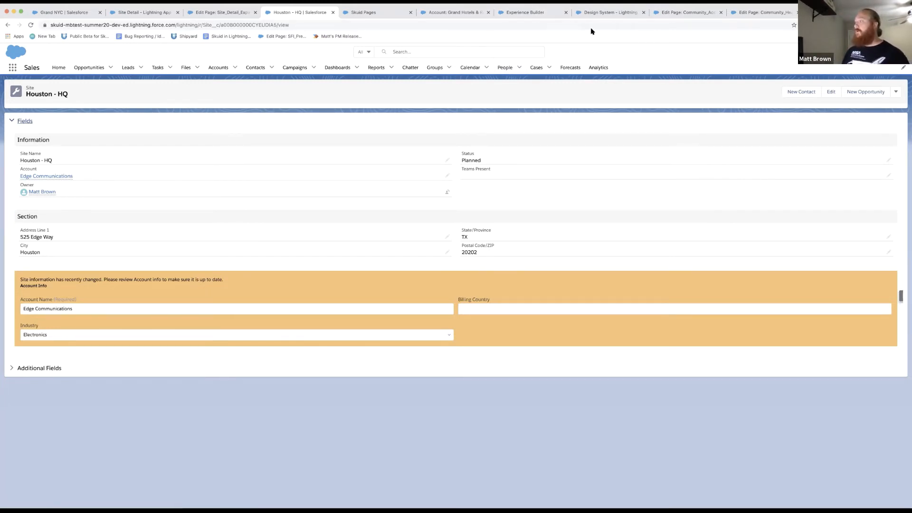
View the community Home page in Experience Builder, then examine the Home navigation item's Go to URL action in the Community_Header page.
click(526, 12)
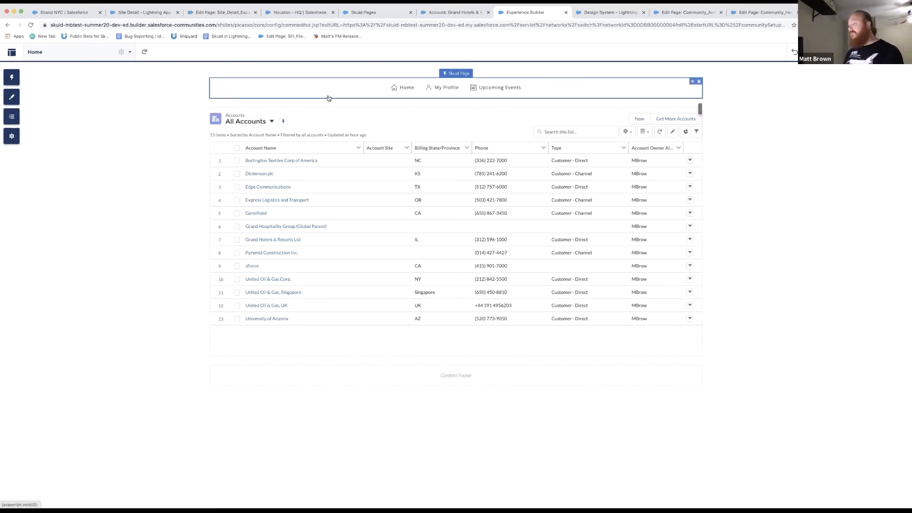
click(746, 15)
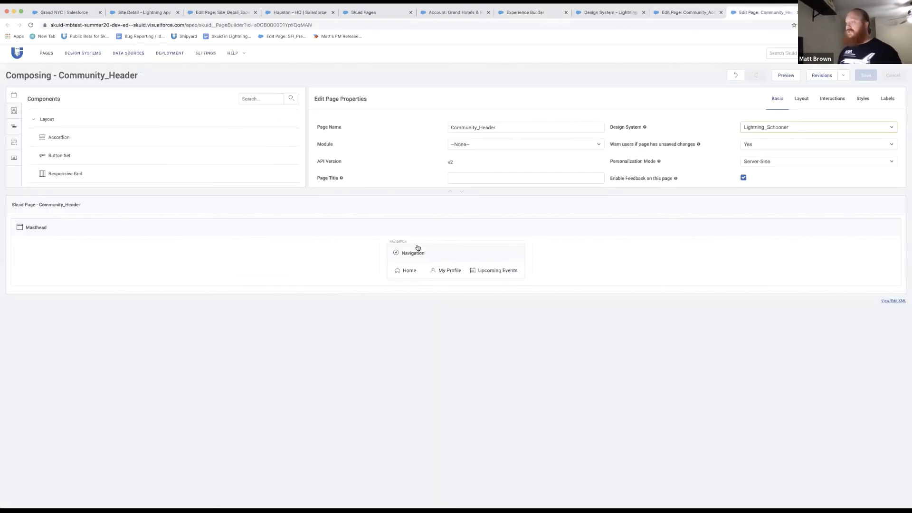
click(414, 253)
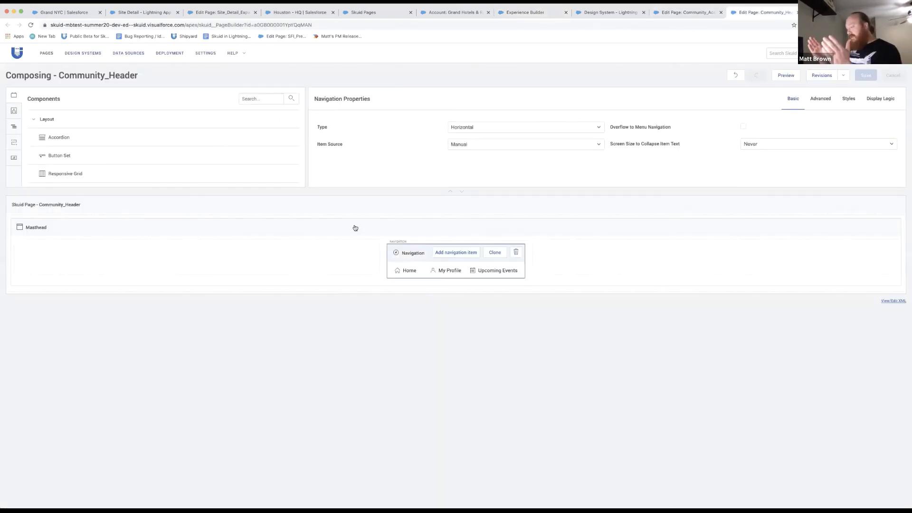
click(403, 271)
click(818, 102)
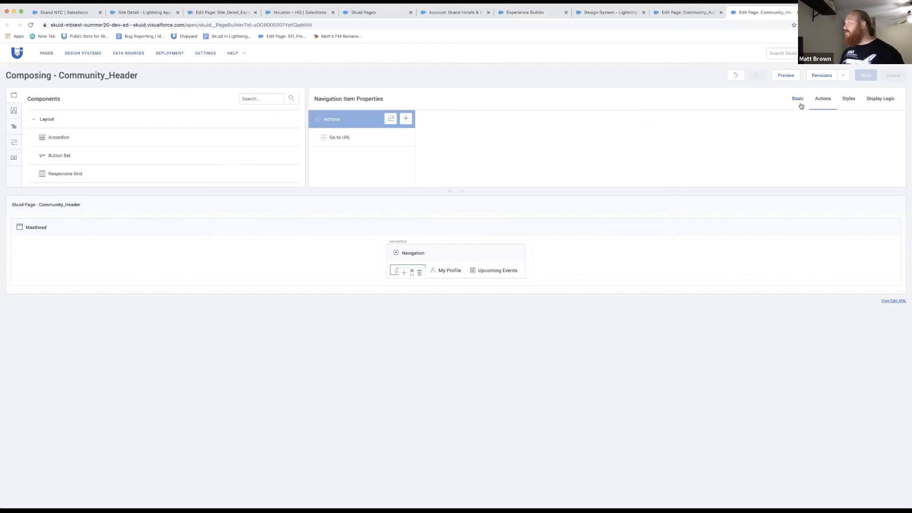
click(346, 141)
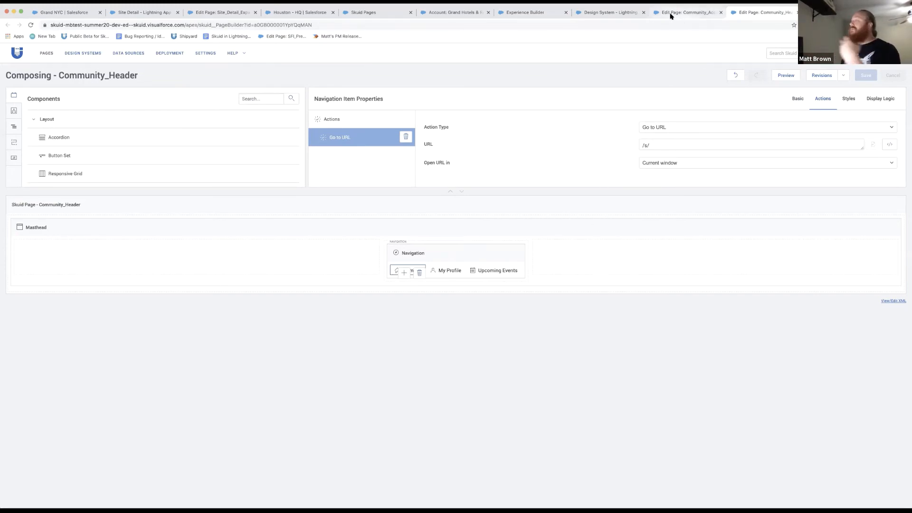
Switch back to Experience Builder and open the Generic object's Record Detail page.
click(553, 17)
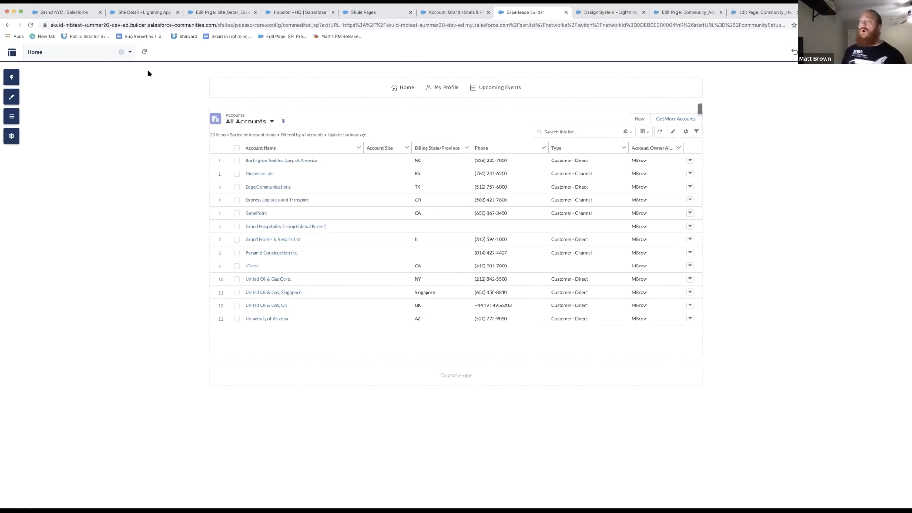
click(121, 52)
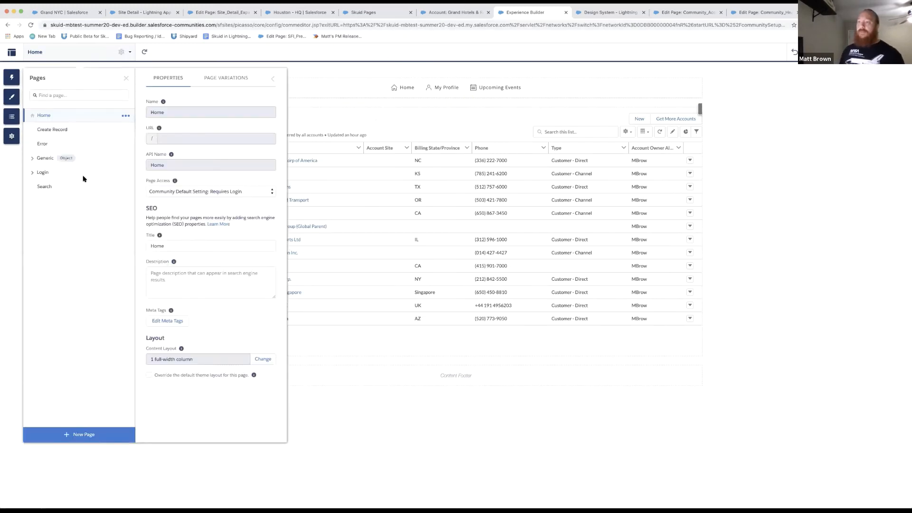
click(32, 159)
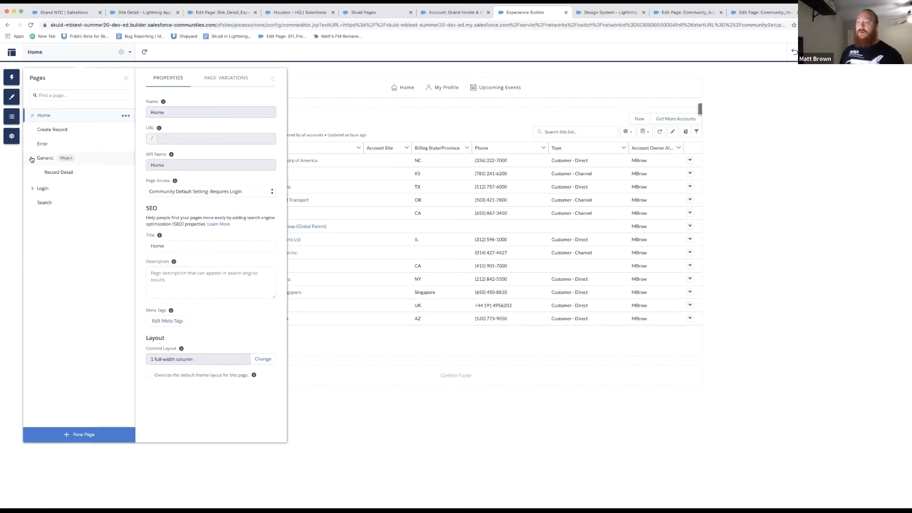
click(81, 175)
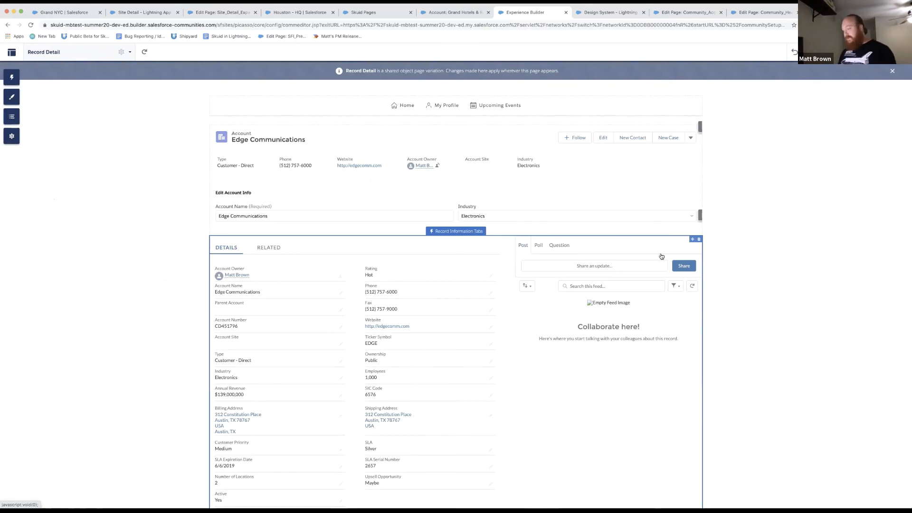
Search the Experience Builder components for "page" and inspect the page names assigned to the header and Edit Account Info Skuid Page components.
click(11, 78)
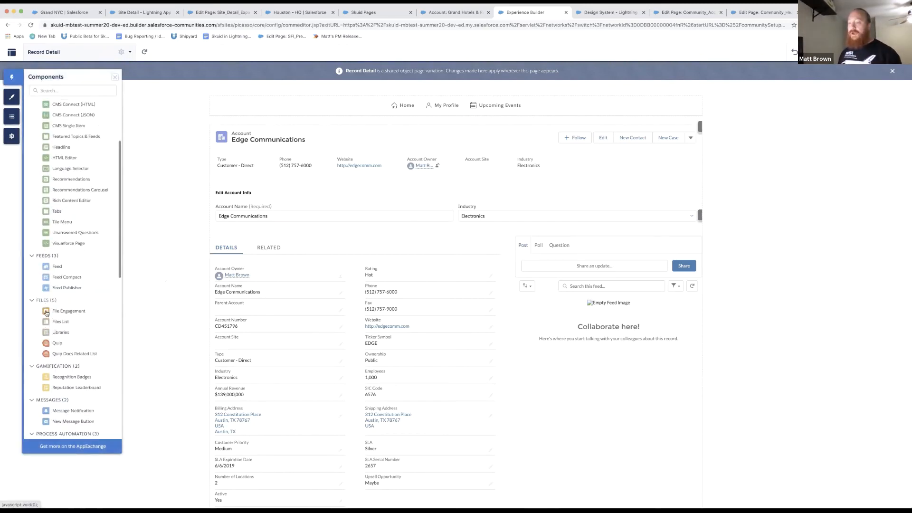
click(74, 90)
text(page)
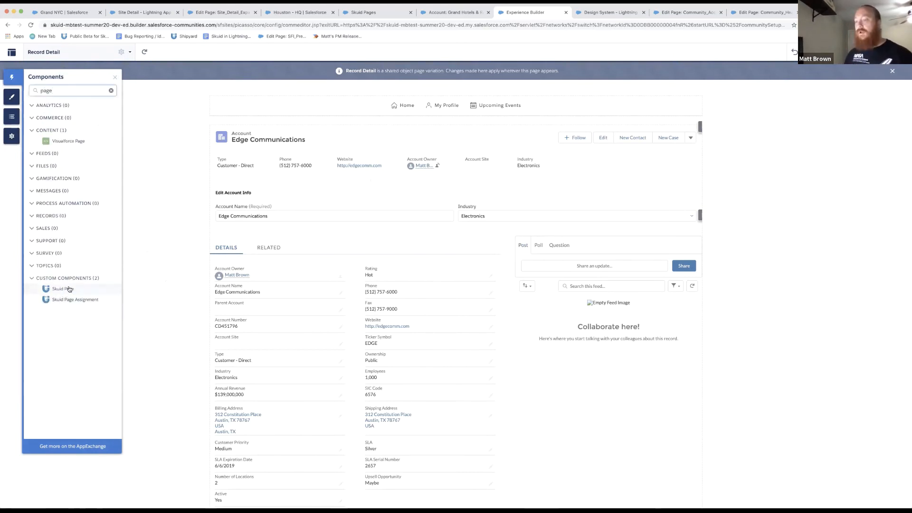
click(115, 76)
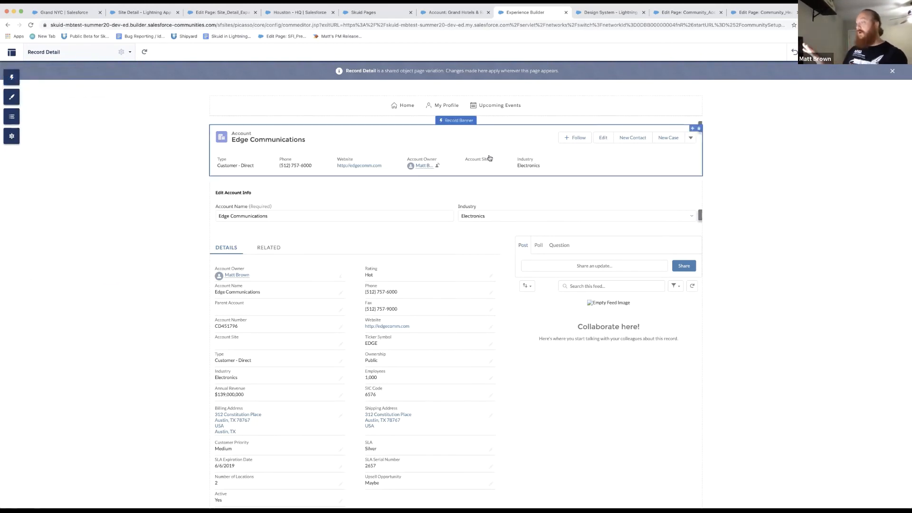
click(560, 103)
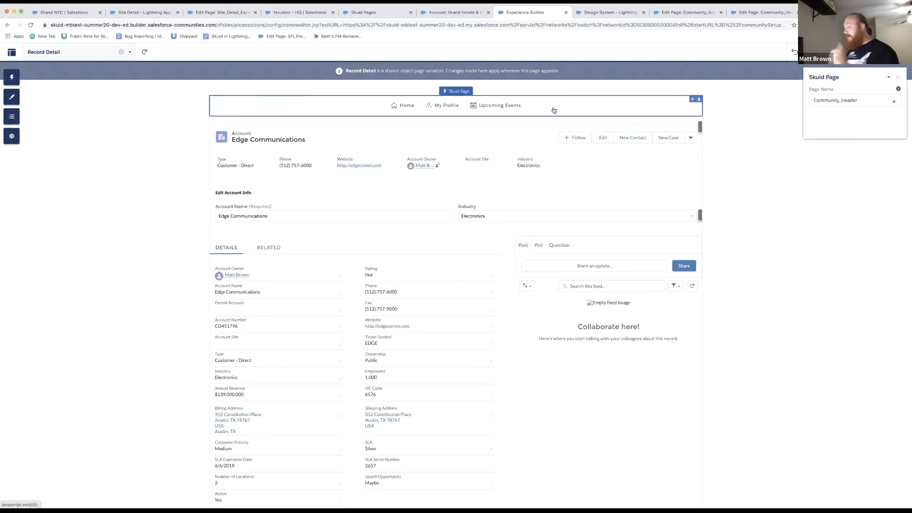
click(340, 201)
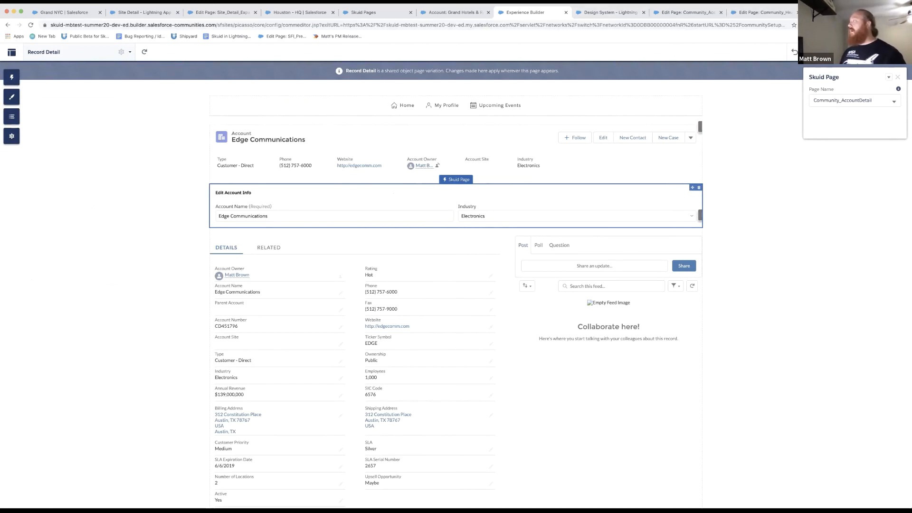
Open the Grand Hospitality Group (Global Parent) account from the published community's Home list and set its Industry to Other.
click(442, 13)
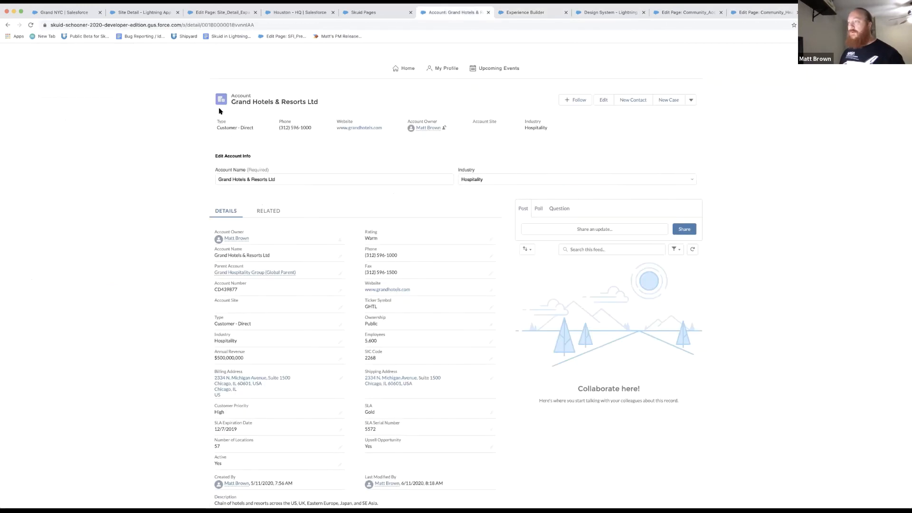
click(403, 71)
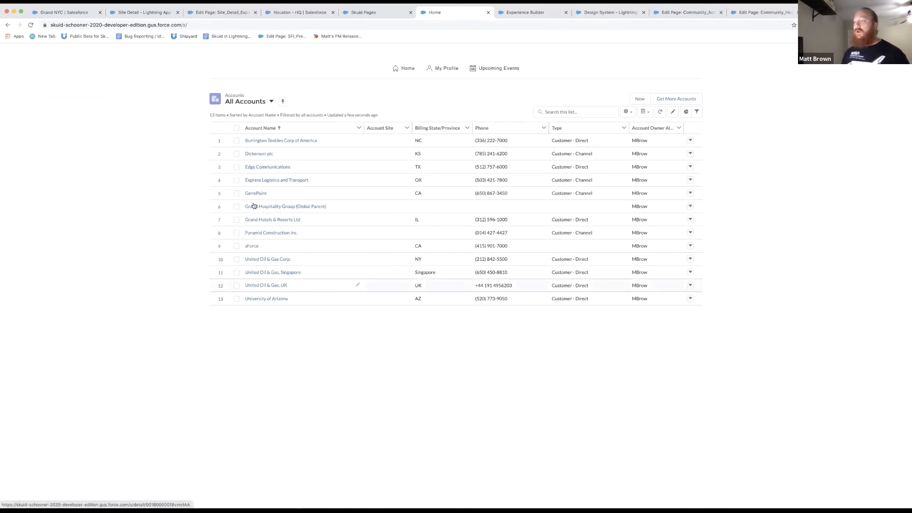
click(270, 207)
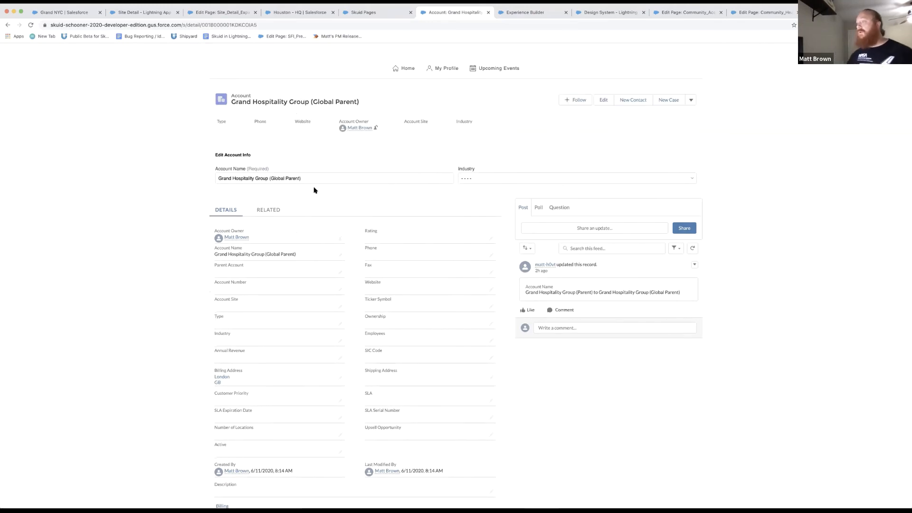
click(523, 179)
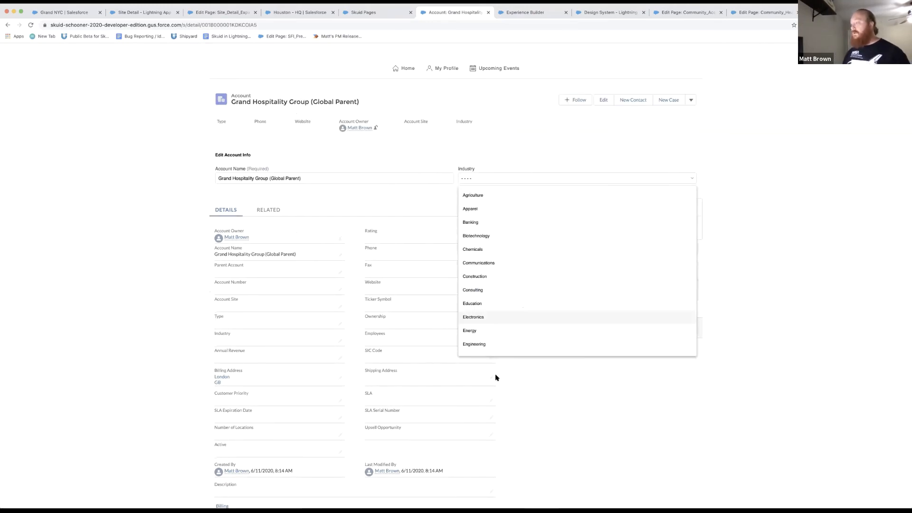
scroll(497, 332, down, 5)
click(497, 347)
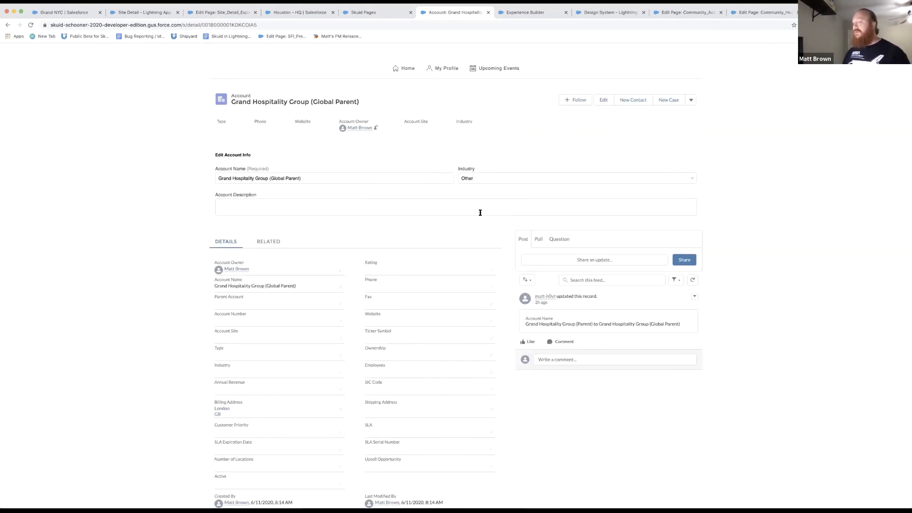